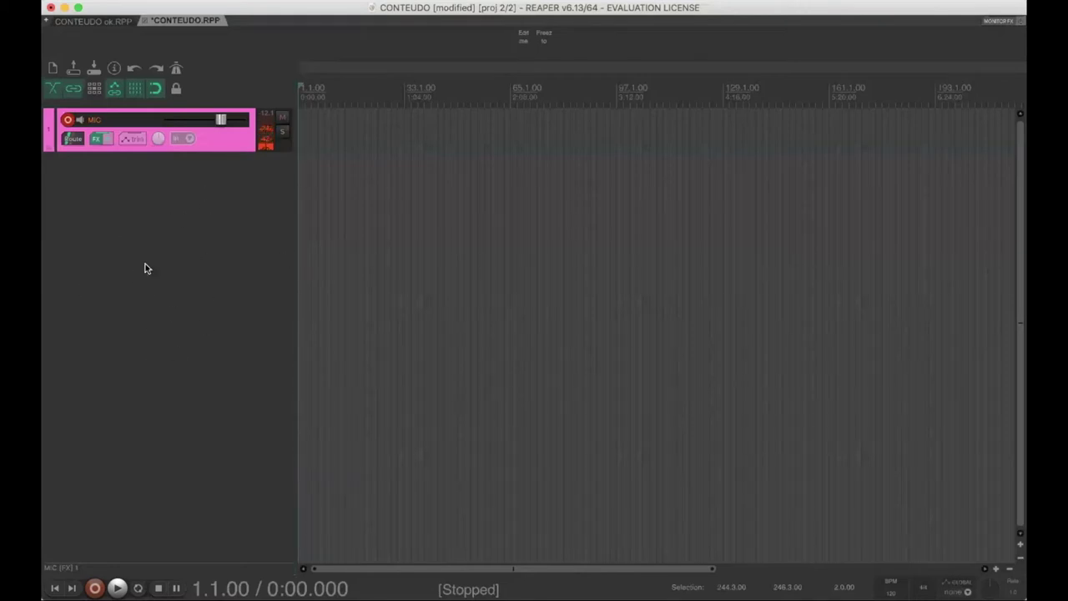
double_click(199, 188)
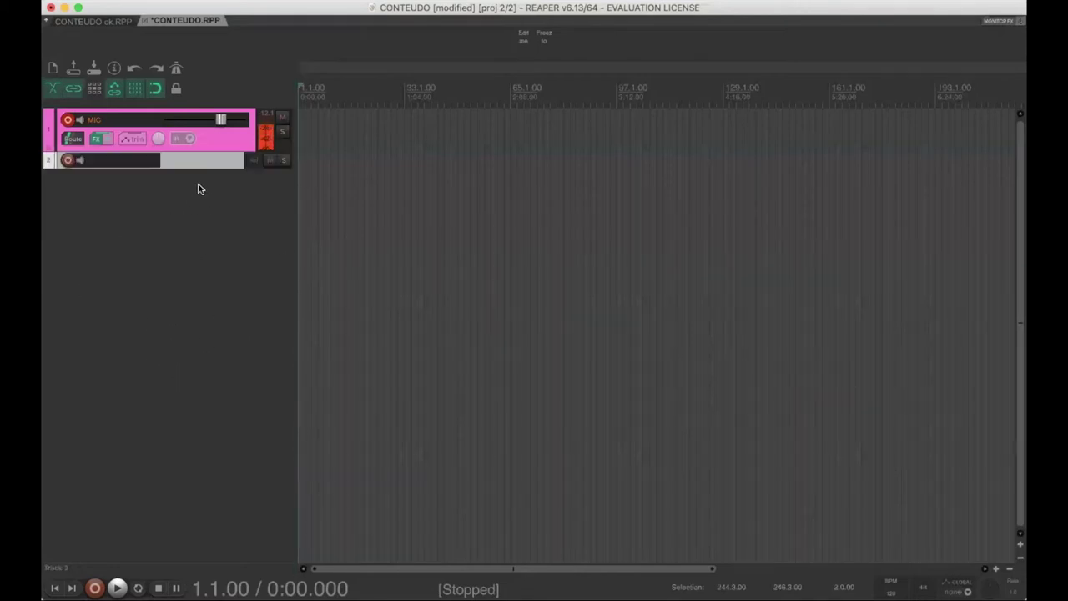
left_click_drag(194, 167, 191, 213)
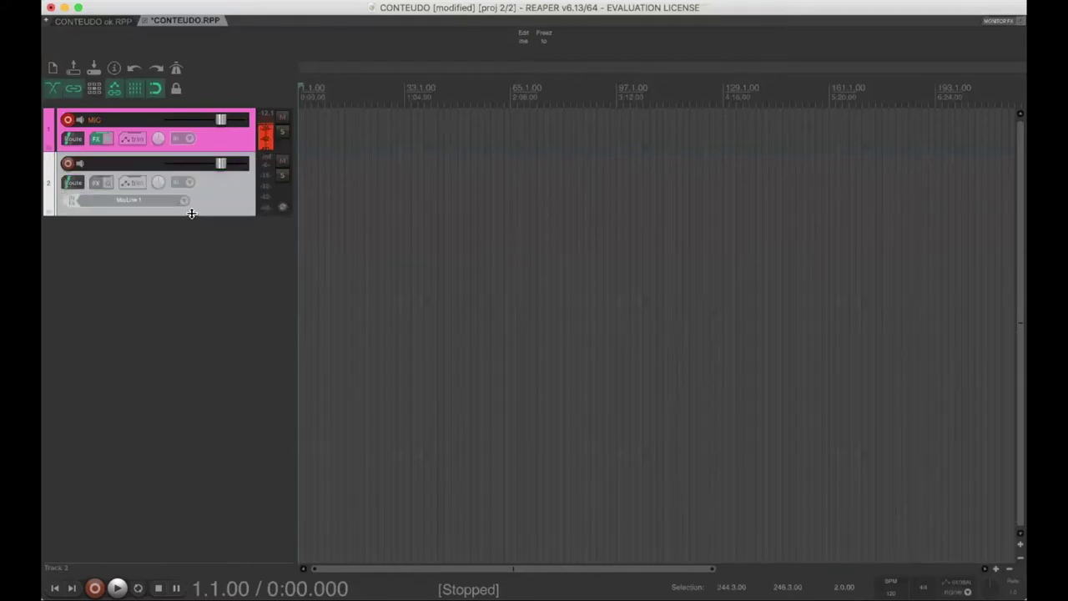
key("Delete")
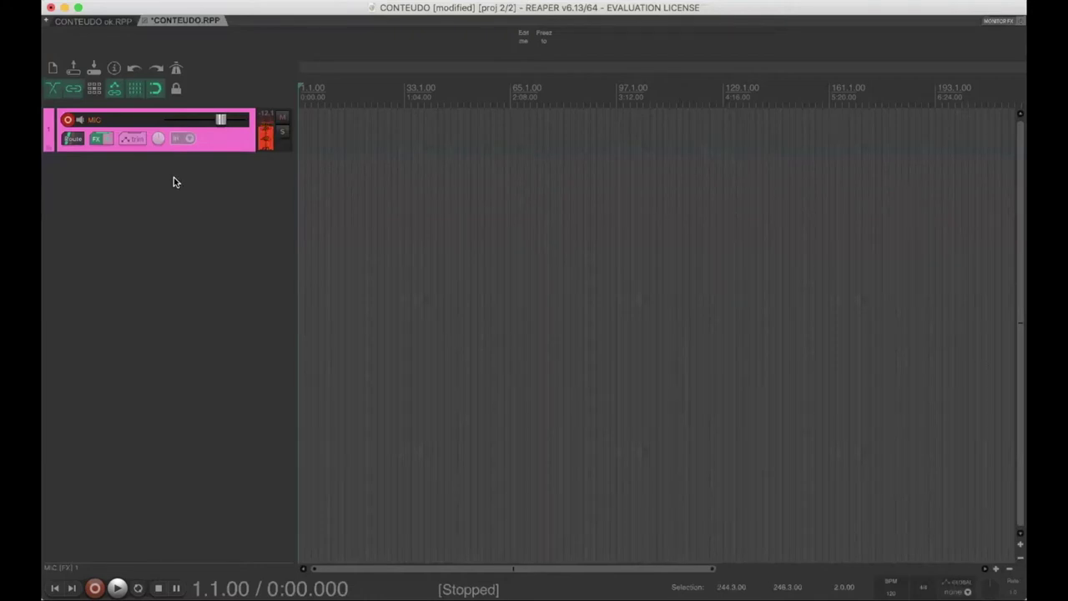
Insert VSTi Addictive Drums 2 (18 out) on a new track, including the additional tracks for its separate outputs.
right_click(174, 182)
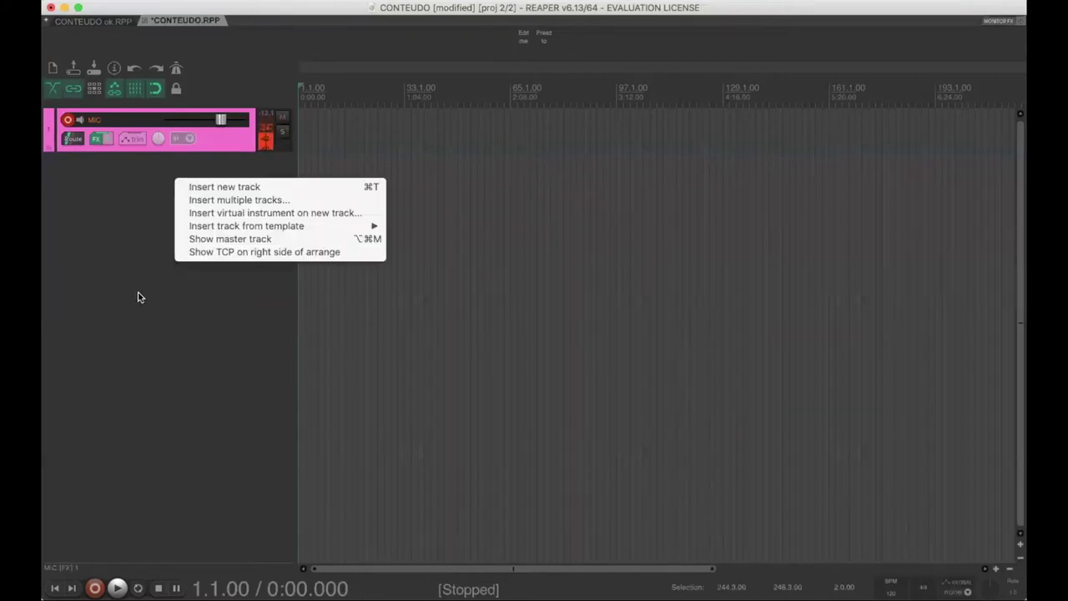
left_click(273, 216)
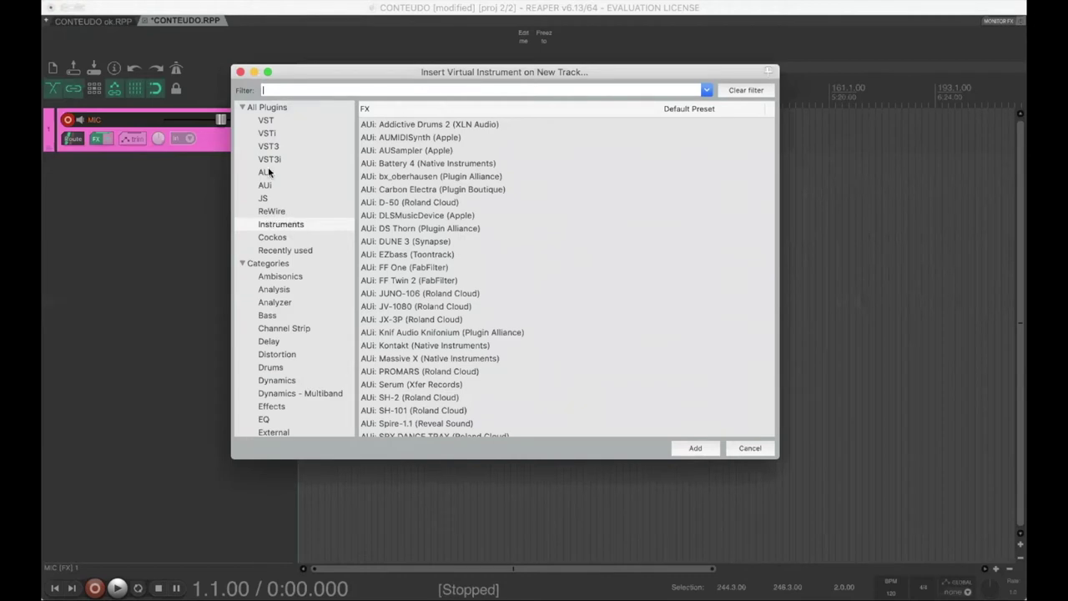
scroll(268, 176, "down", 5)
scroll(267, 201, "up", 5)
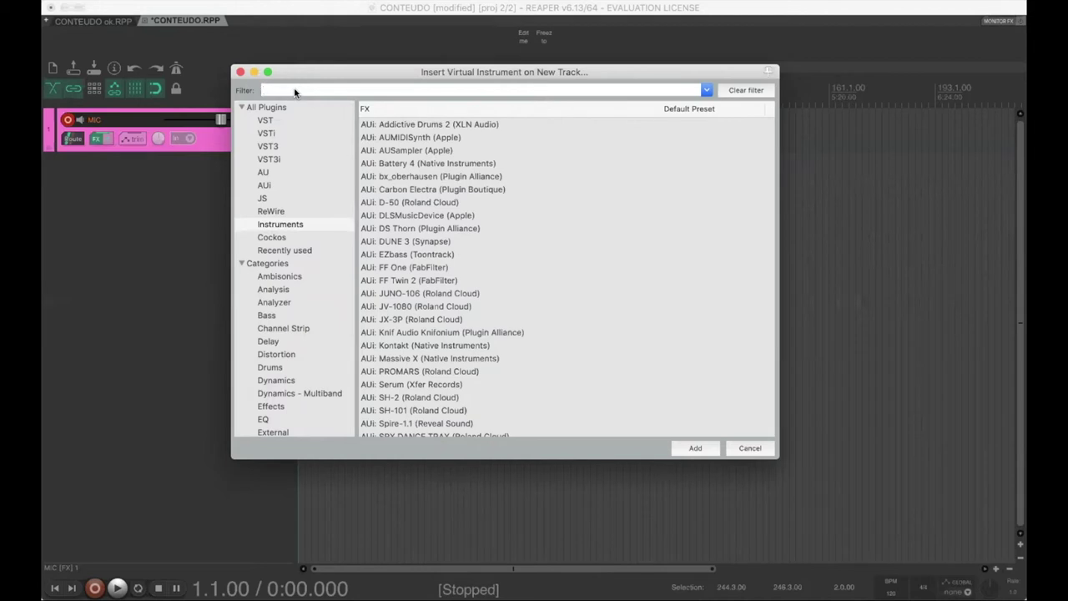
type("add")
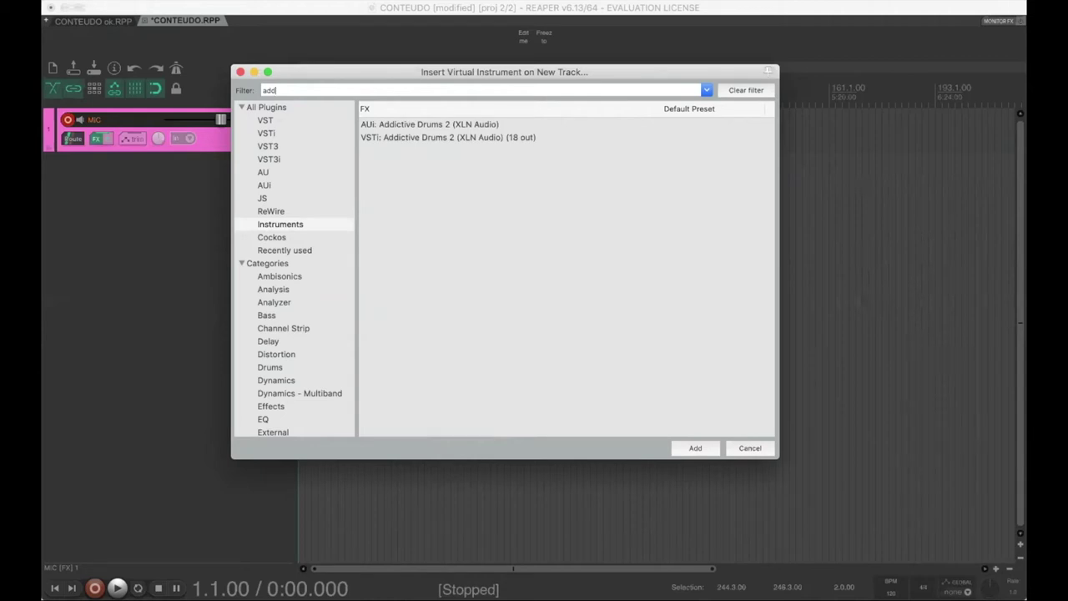
left_click(442, 123)
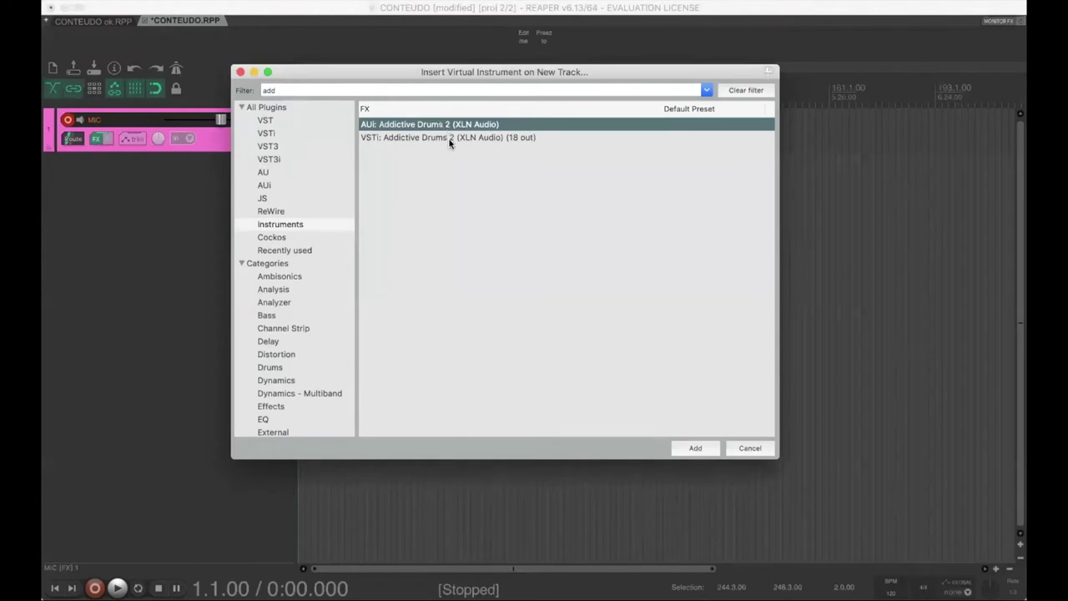
left_click(450, 138)
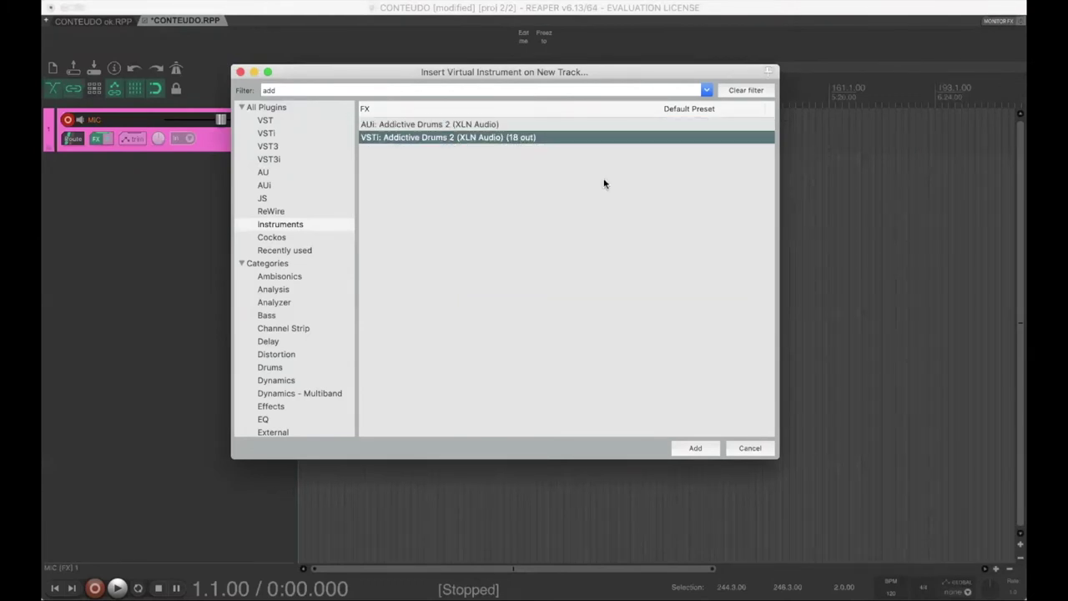
left_click(685, 455)
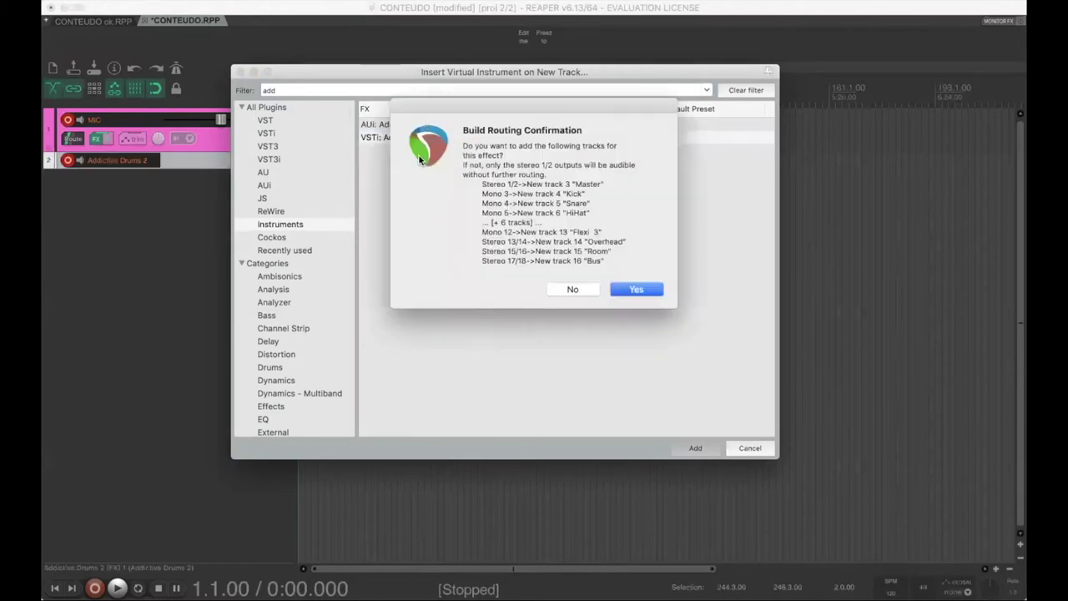
left_click(627, 291)
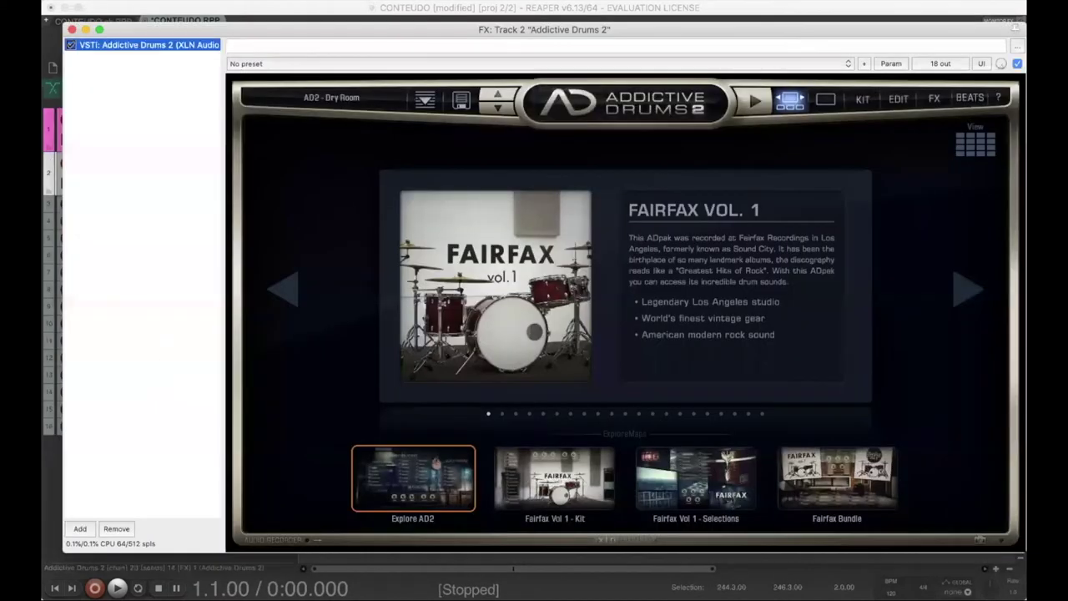
Place the Funk Straight Beat 01 variant 16th HH Closed (Clean) at the start of the Addictive Drums 2 track and loop-extend it to about bar 38.
left_click_drag(288, 30, 563, 25)
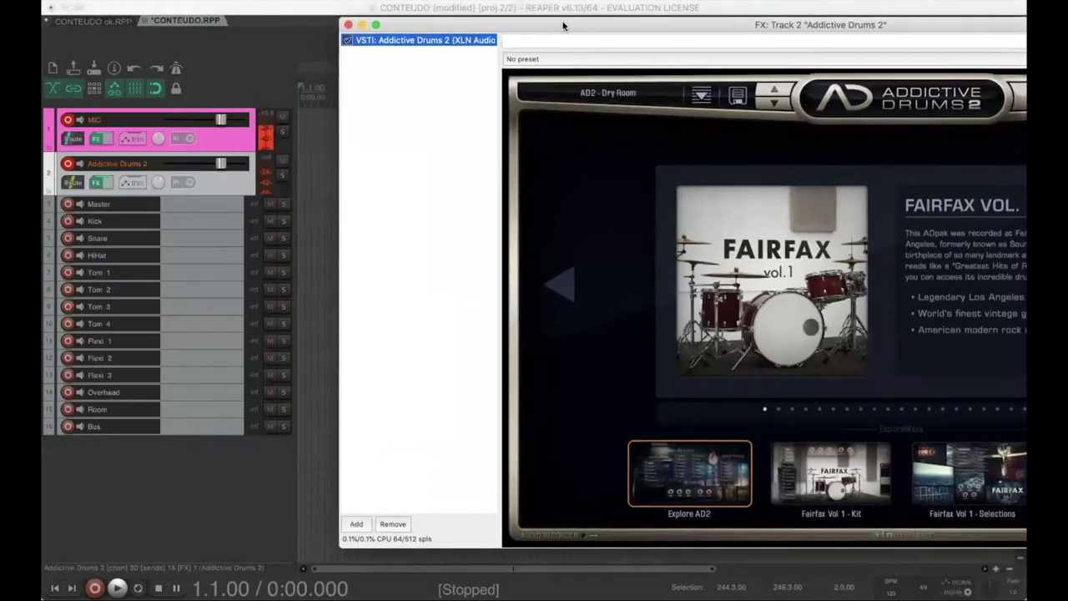
left_click(211, 249)
scroll(210, 248, "up", 3)
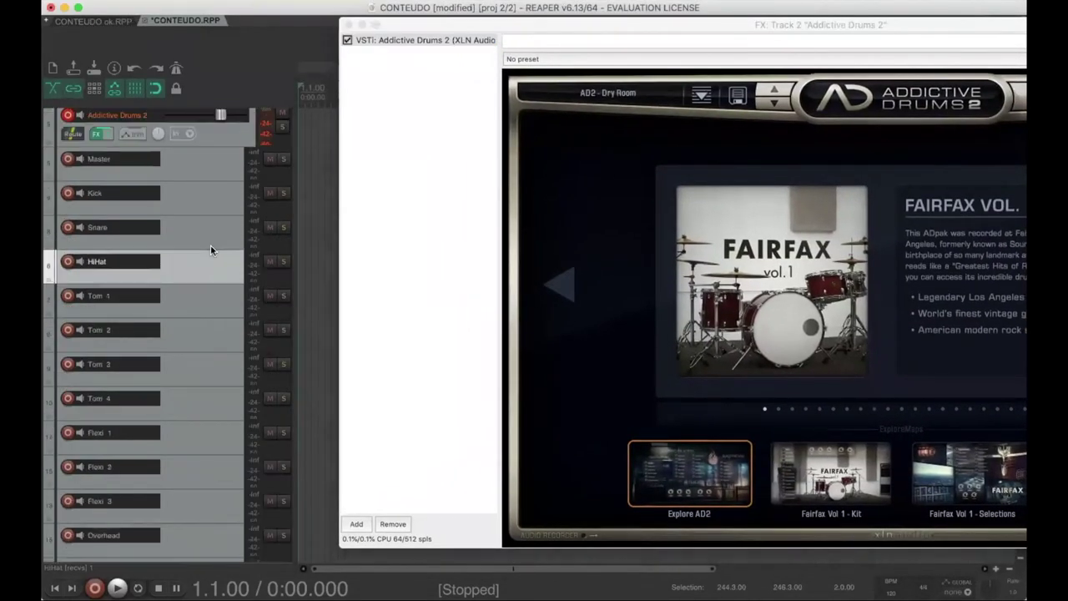
scroll(210, 244, "up", 2)
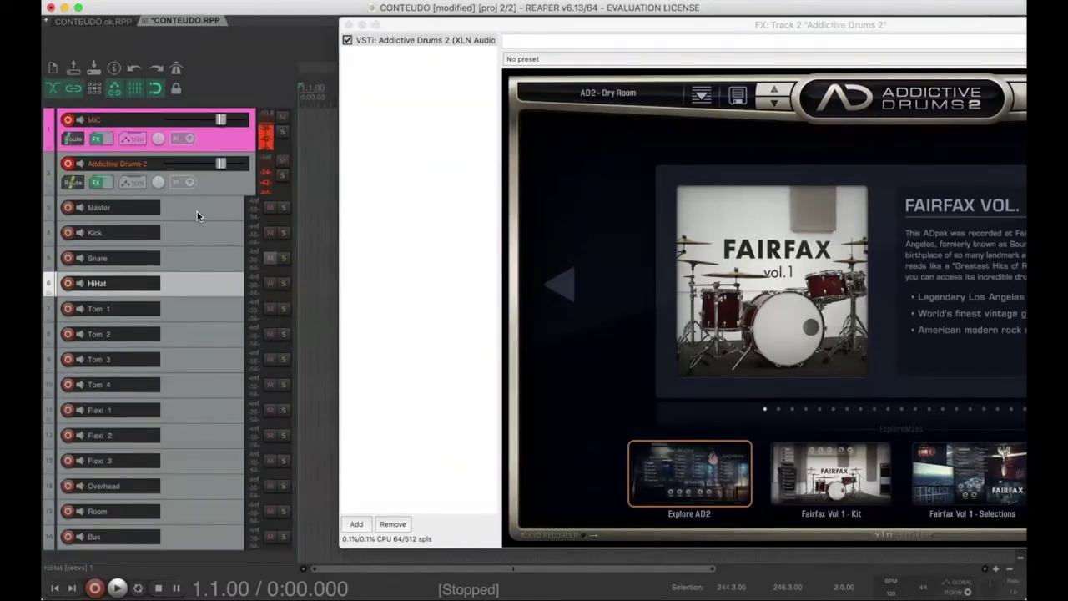
left_click(221, 189)
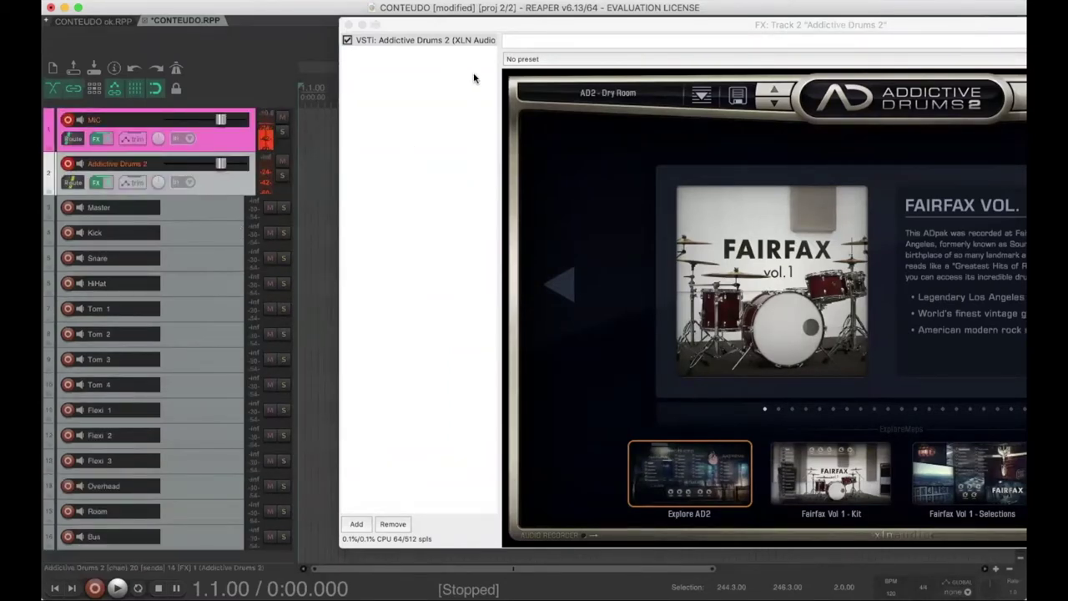
left_click_drag(562, 27, 163, 185)
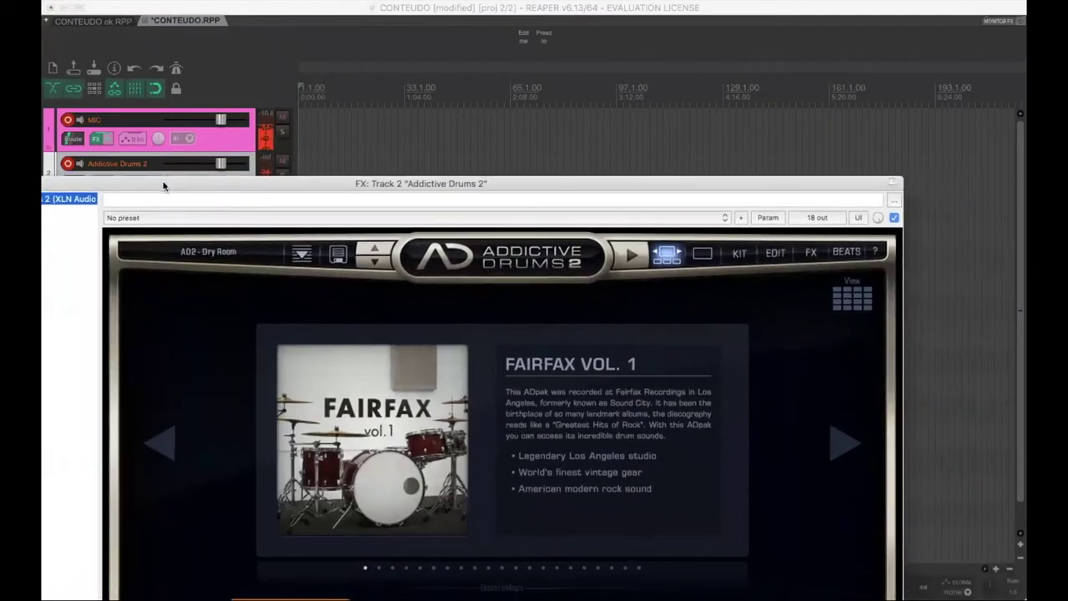
left_click(844, 252)
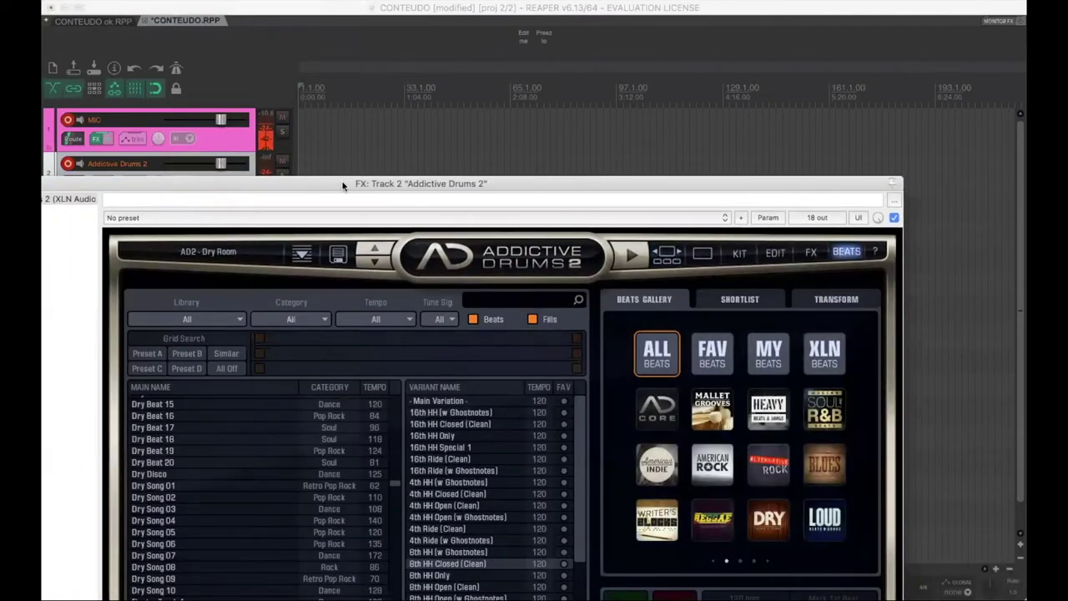
left_click_drag(342, 185, 345, 273)
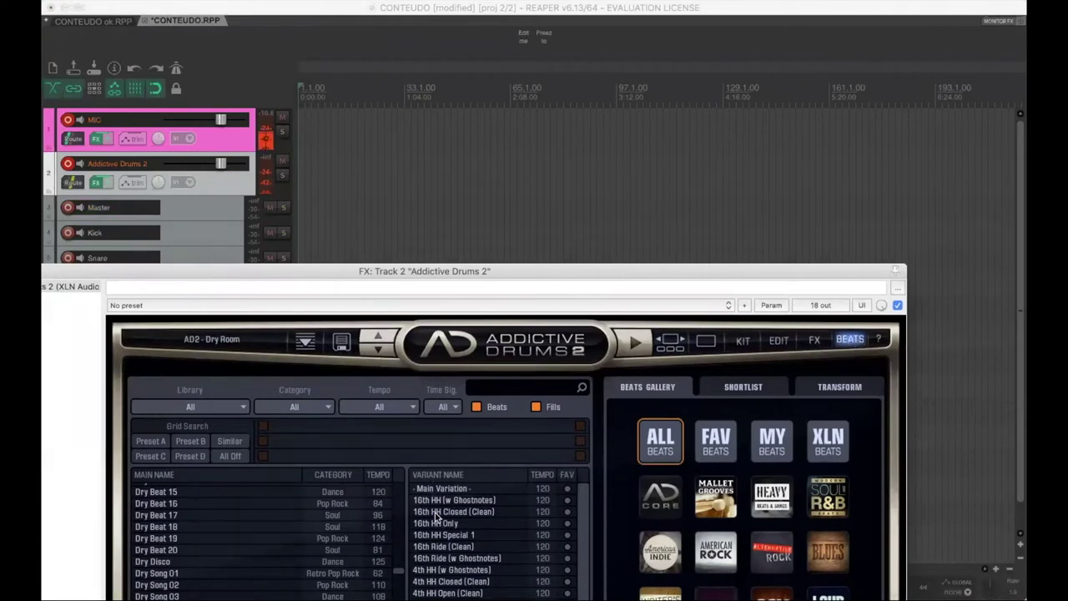
left_click_drag(435, 513, 308, 181)
scroll(308, 181, "up", 5)
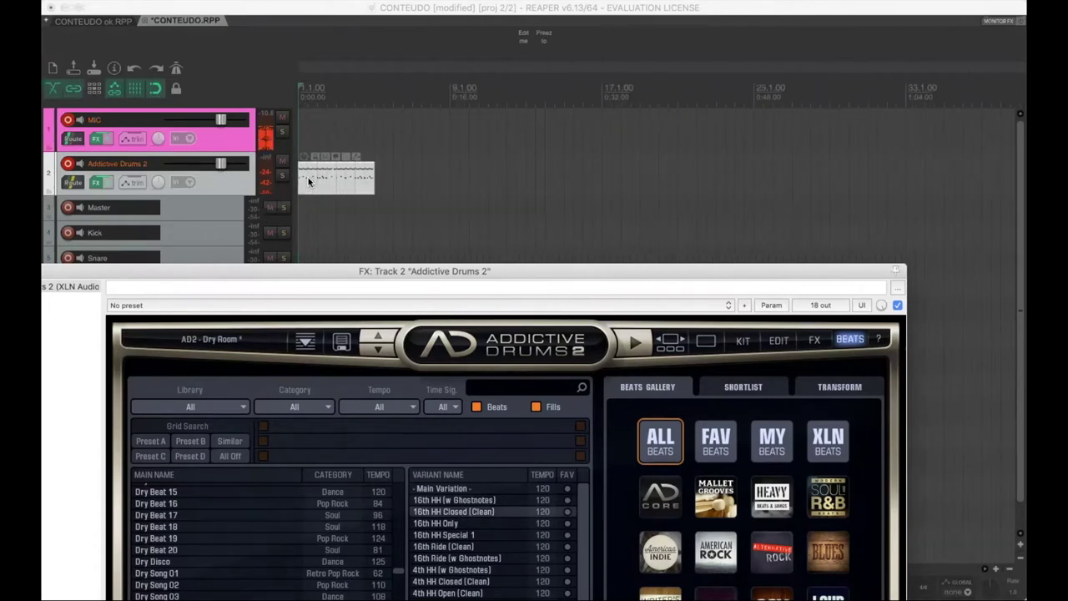
left_click_drag(375, 180, 1000, 175)
scroll(455, 199, "down", 3)
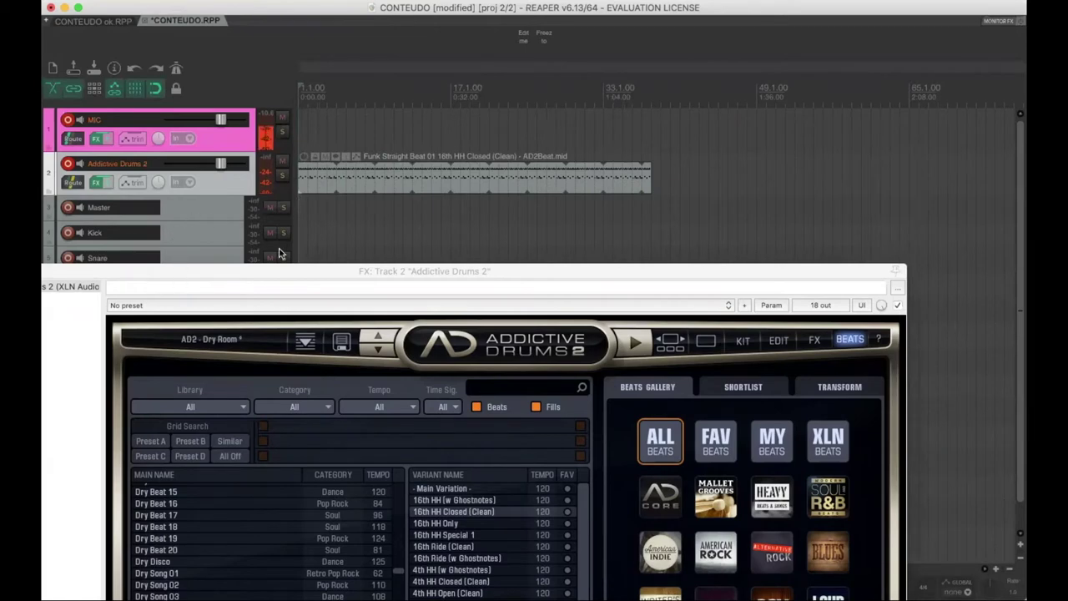
Play the drum beat from bar 3 and check which output tracks receive signal on their meters.
left_click_drag(181, 276, 654, 82)
left_click(318, 196)
key("space")
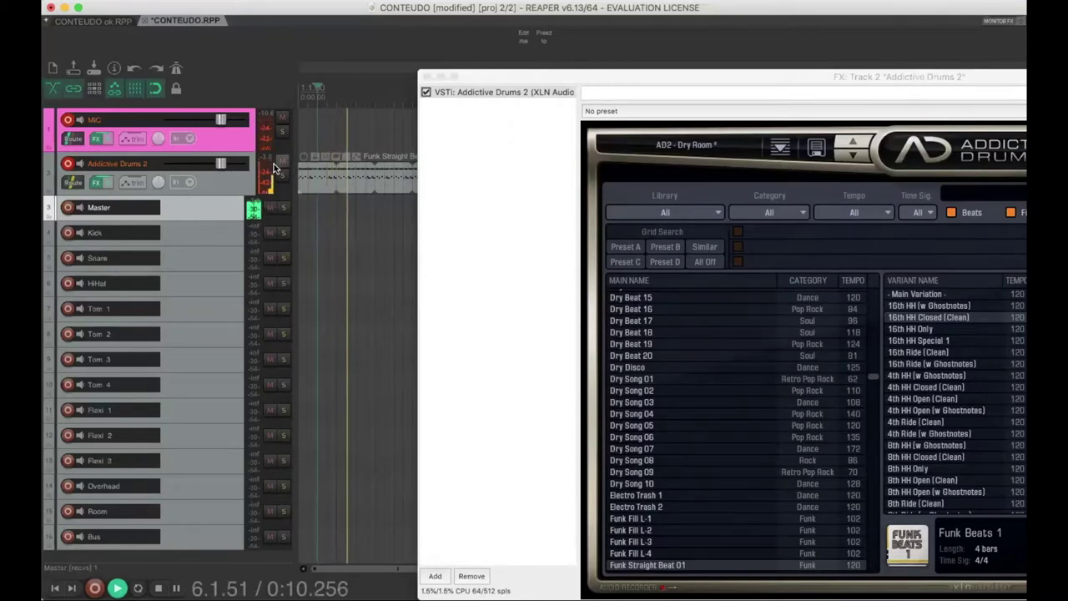
key("space")
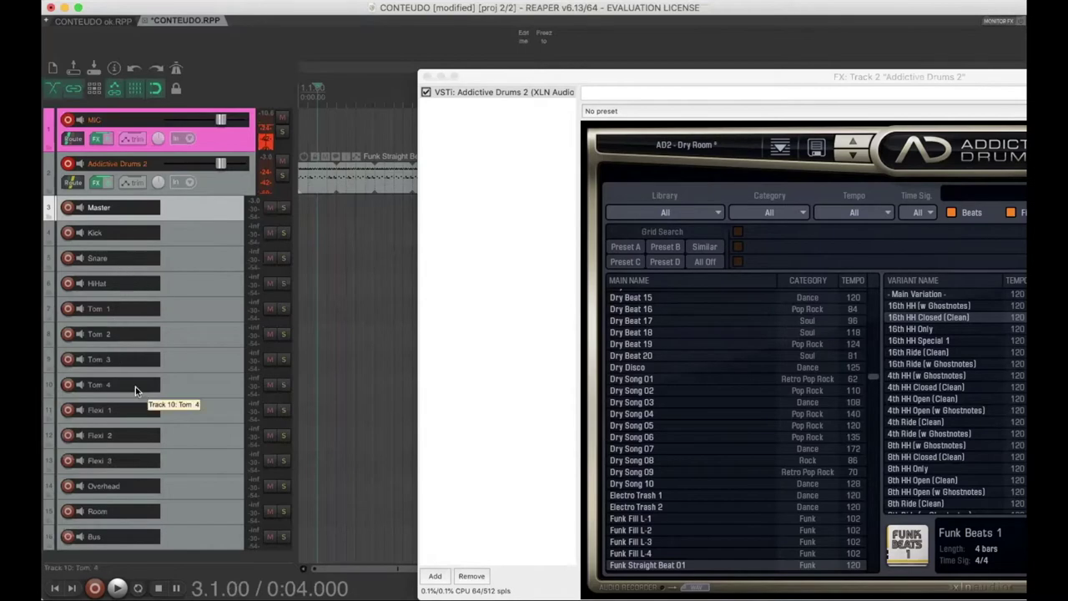
Look through the drum plugin's Edit and FX pages, ending on the Kit page with its channel mixer fully in view.
left_click_drag(621, 76, 267, 15)
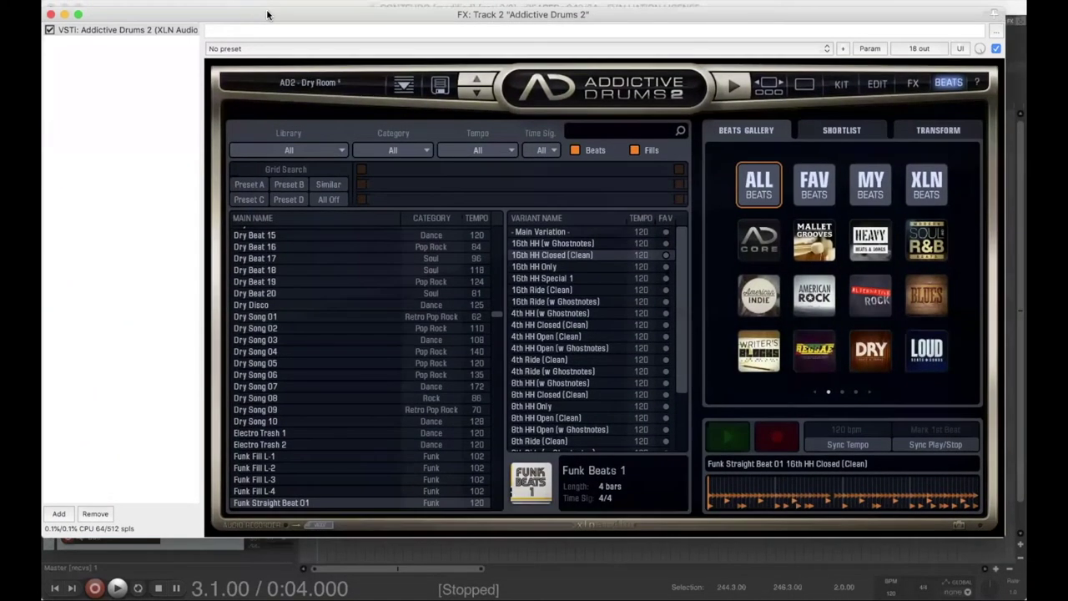
left_click(848, 90)
left_click(877, 87)
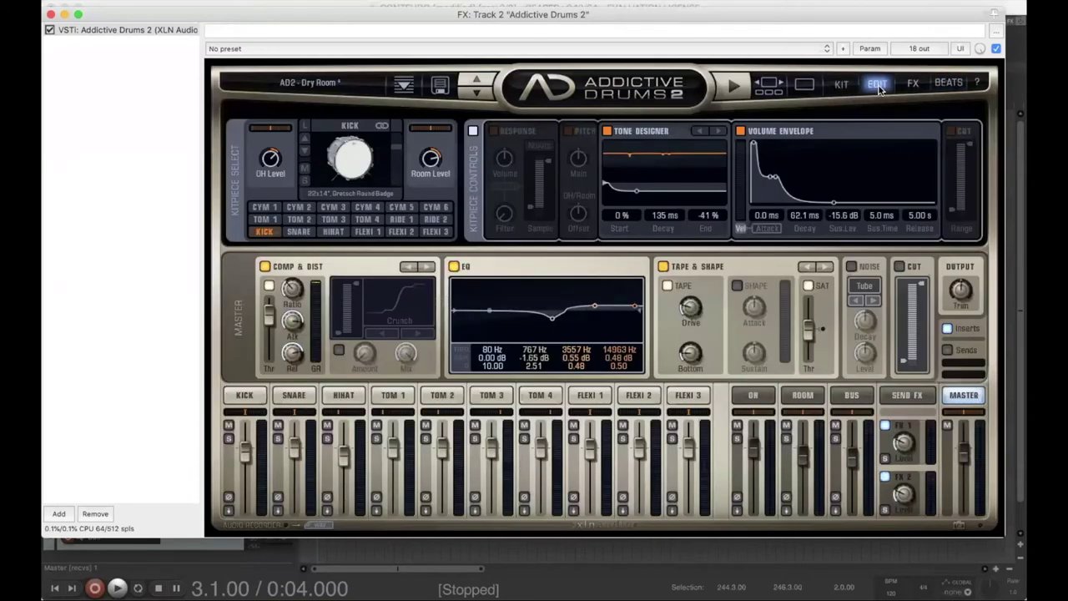
left_click(912, 86)
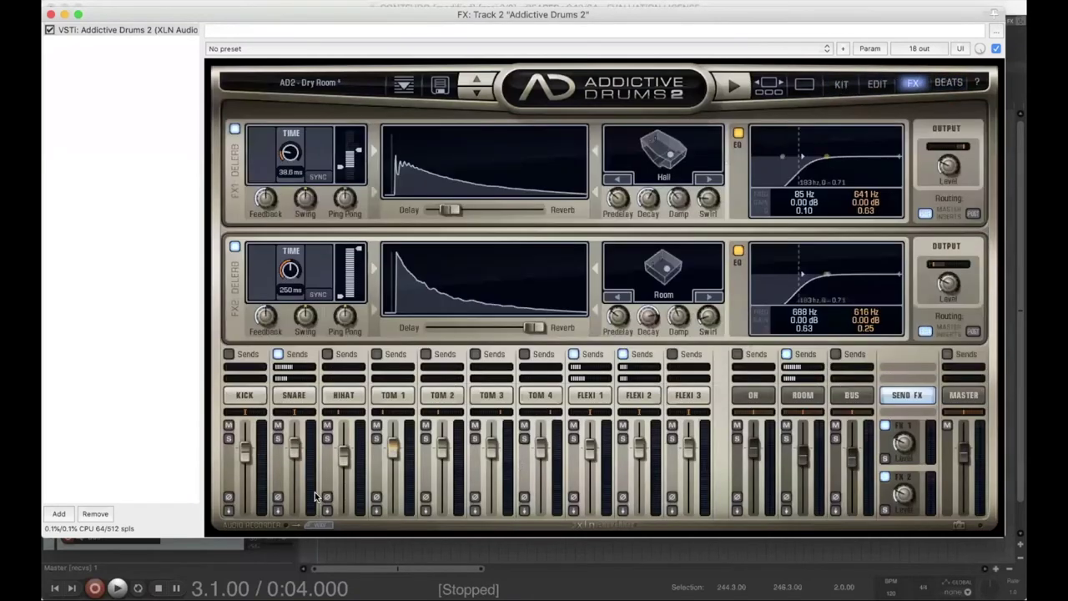
left_click(842, 89)
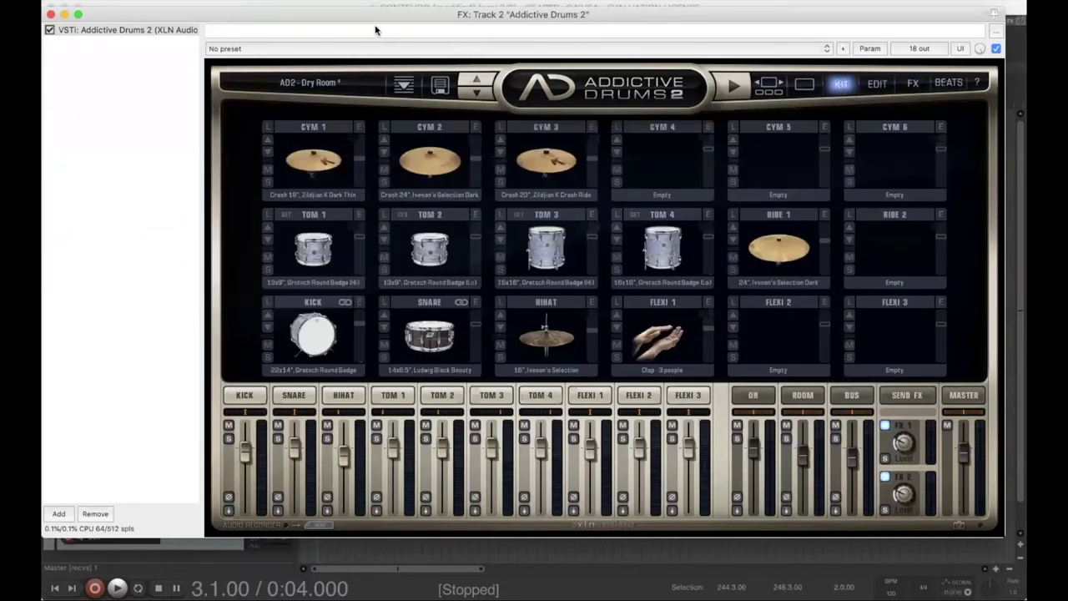
left_click(399, 45)
left_click(401, 26)
left_click_drag(403, 17, 408, 10)
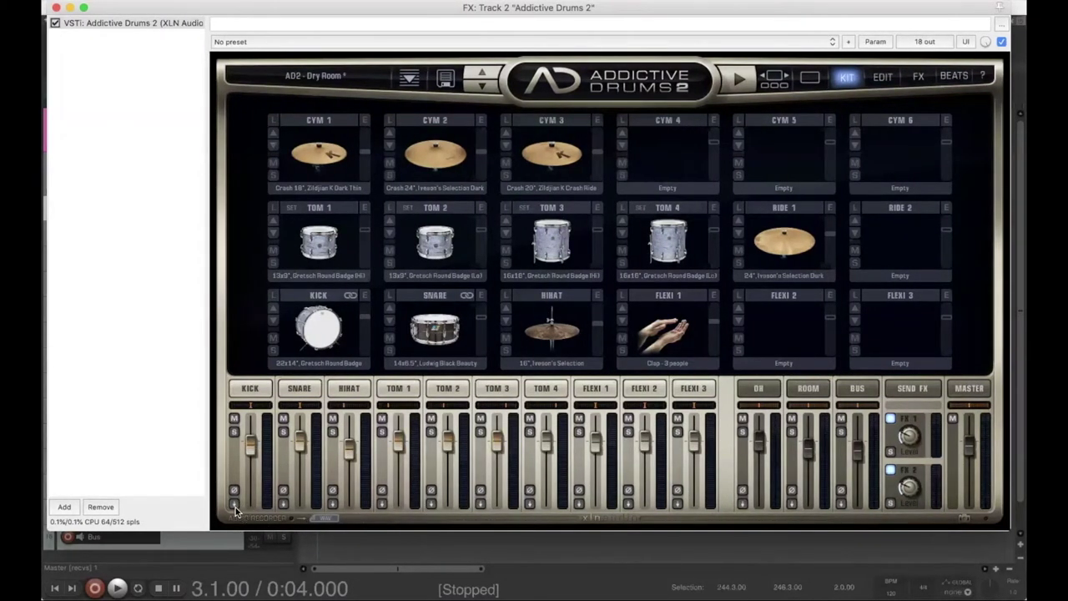
Route the Kick, Snare and HiHat mixer channels to Separate Out (Pre Fader).
left_click(236, 505)
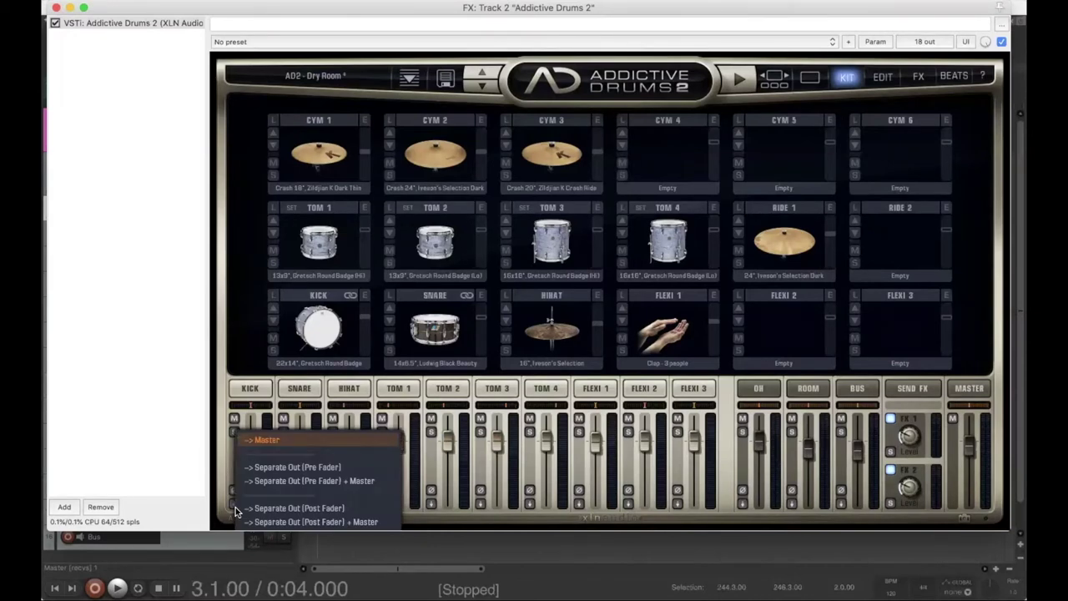
left_click(305, 471)
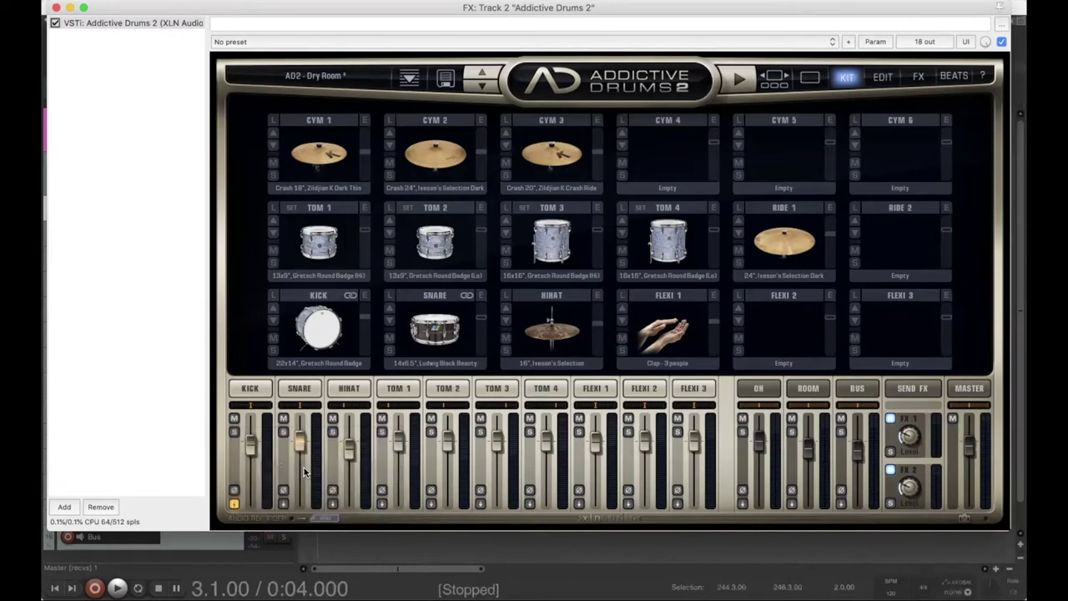
left_click(282, 506)
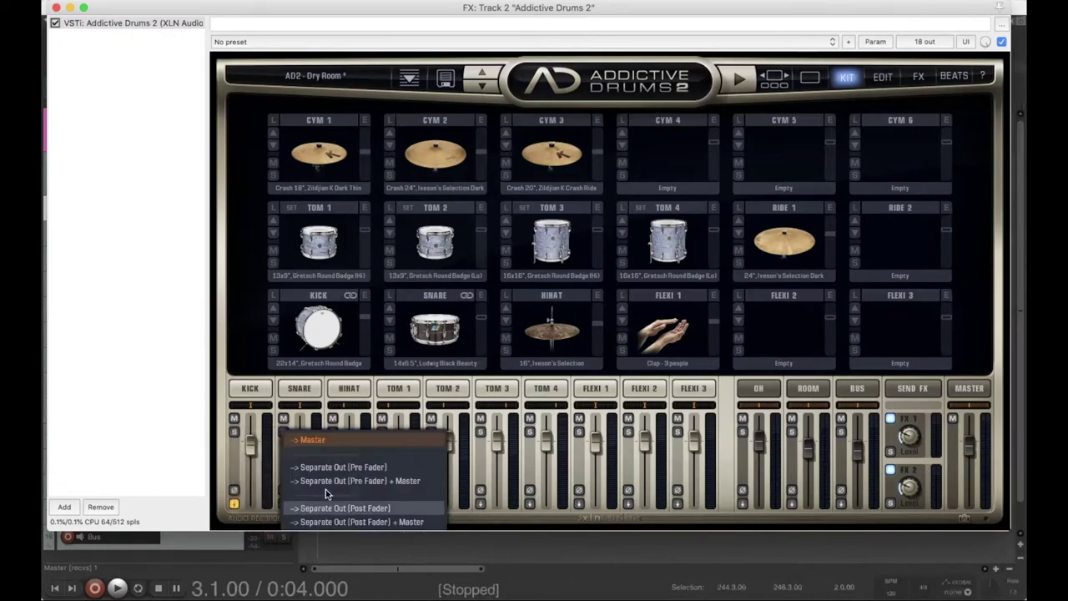
left_click(339, 460)
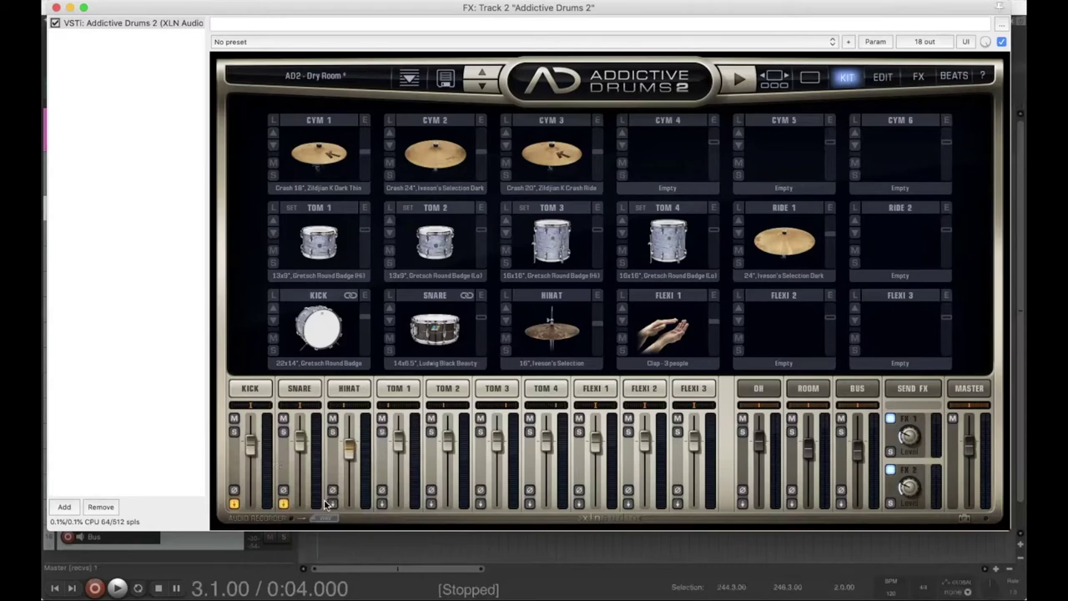
left_click(331, 504)
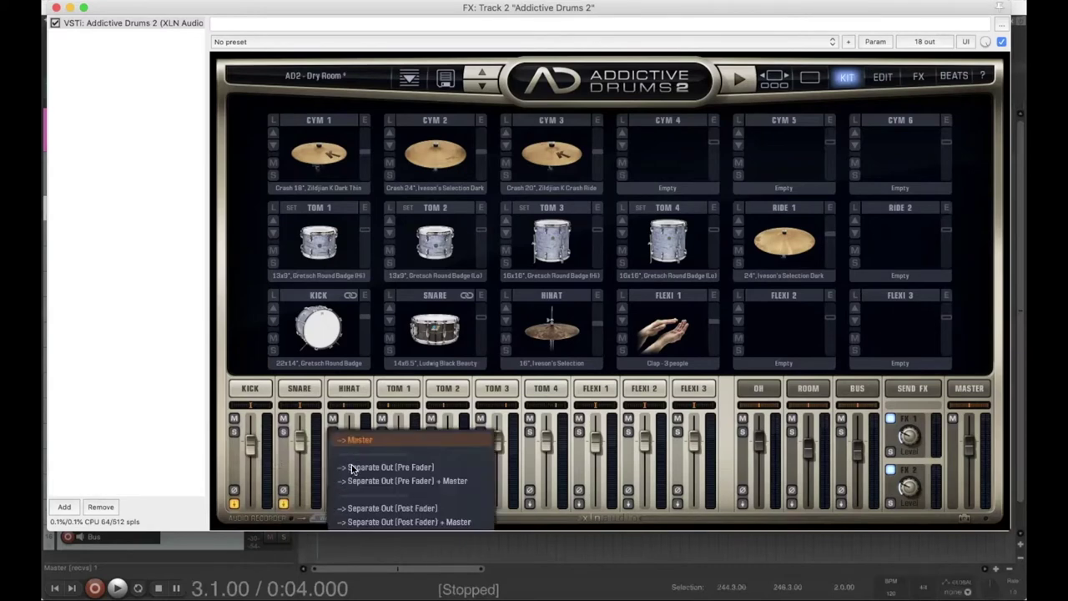
left_click(351, 467)
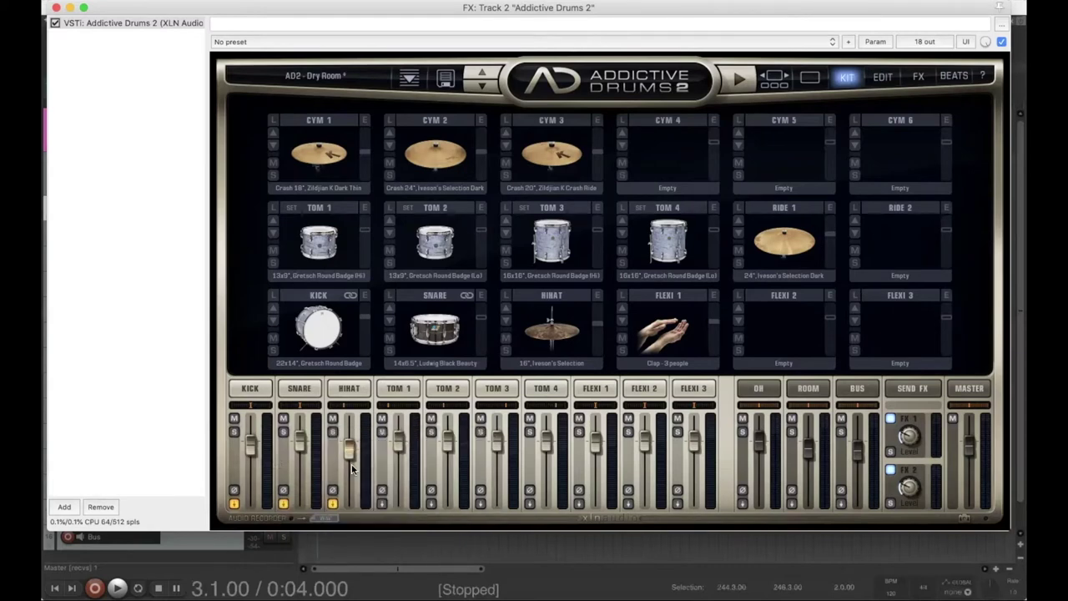
Route the Tom 1, Tom 2 and Tom 3 mixer channels to Separate Out (Pre Fader).
left_click(382, 504)
left_click(412, 469)
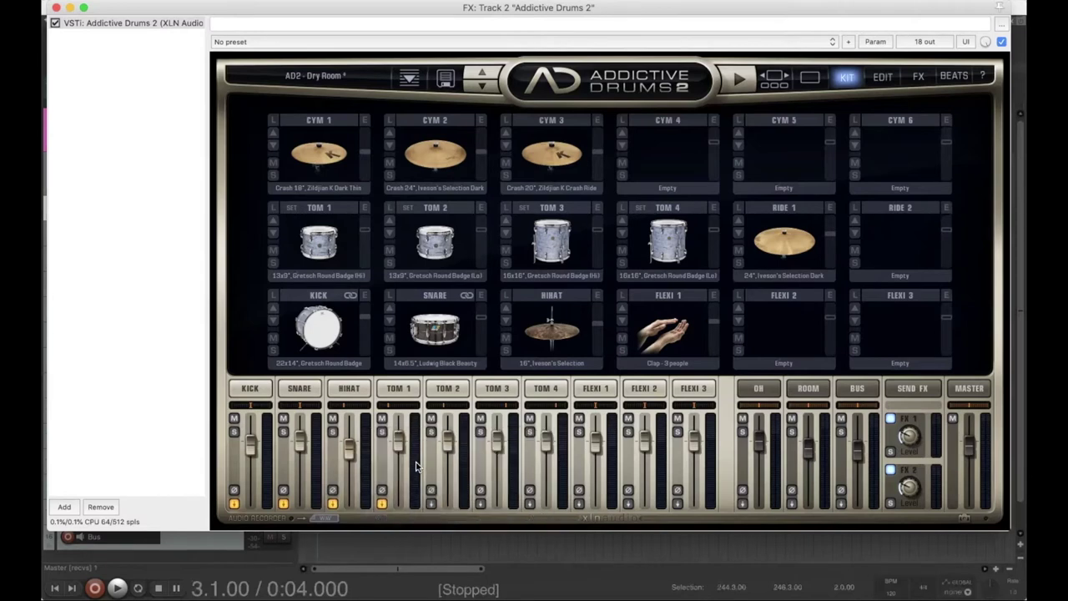
left_click(430, 504)
left_click(469, 469)
left_click(481, 504)
left_click(518, 467)
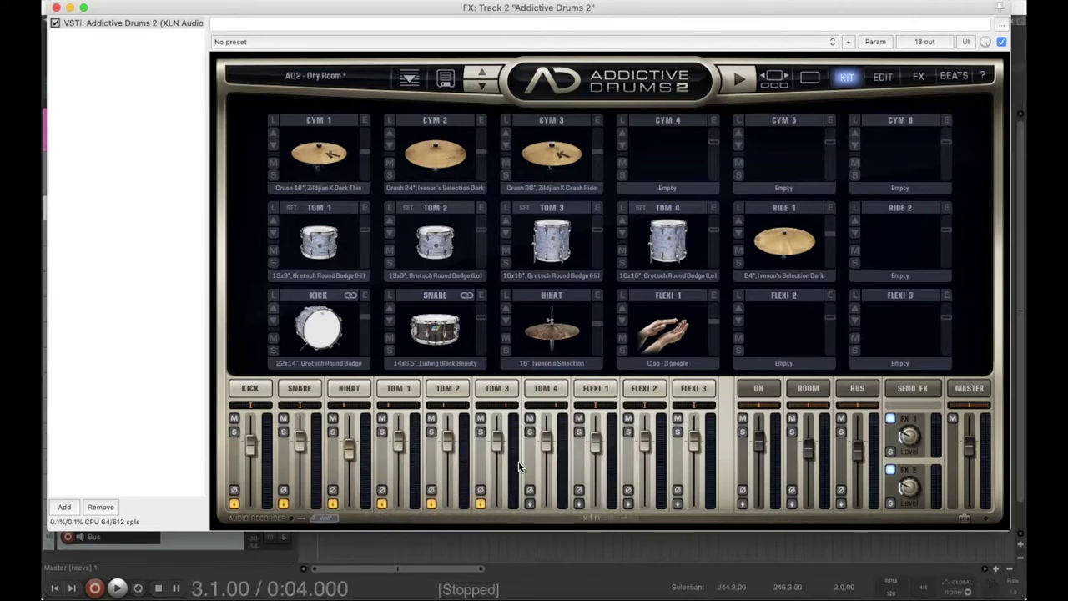
Route the Tom 4, Flexi 1, Flexi 2 and Flexi 3 mixer channels to Separate Out (Pre Fader).
left_click(529, 504)
left_click(568, 466)
left_click(578, 504)
left_click(599, 468)
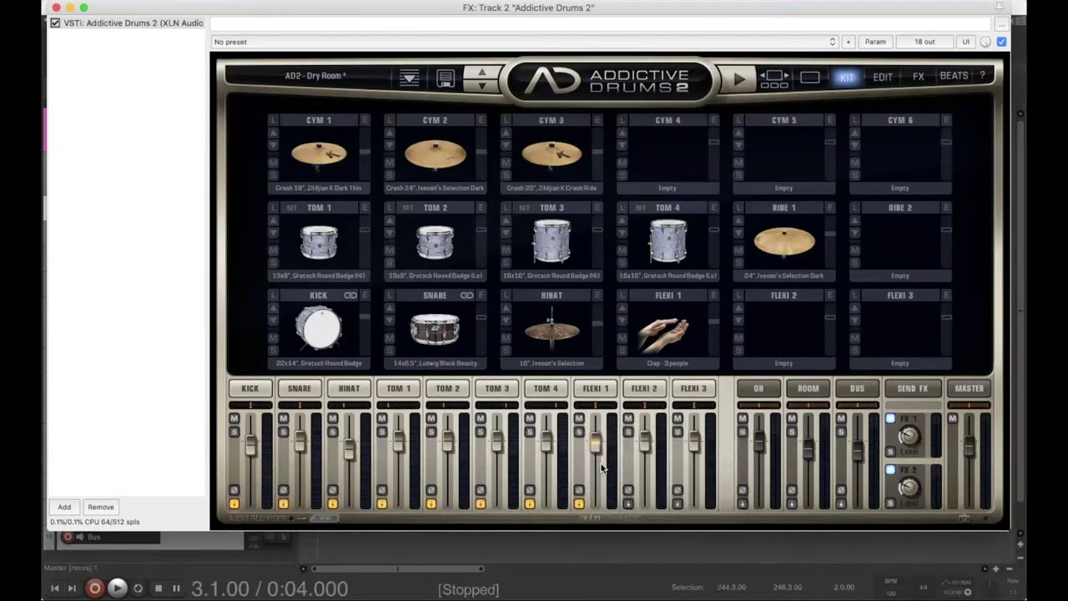
left_click(627, 504)
left_click(651, 467)
left_click(677, 504)
left_click(707, 469)
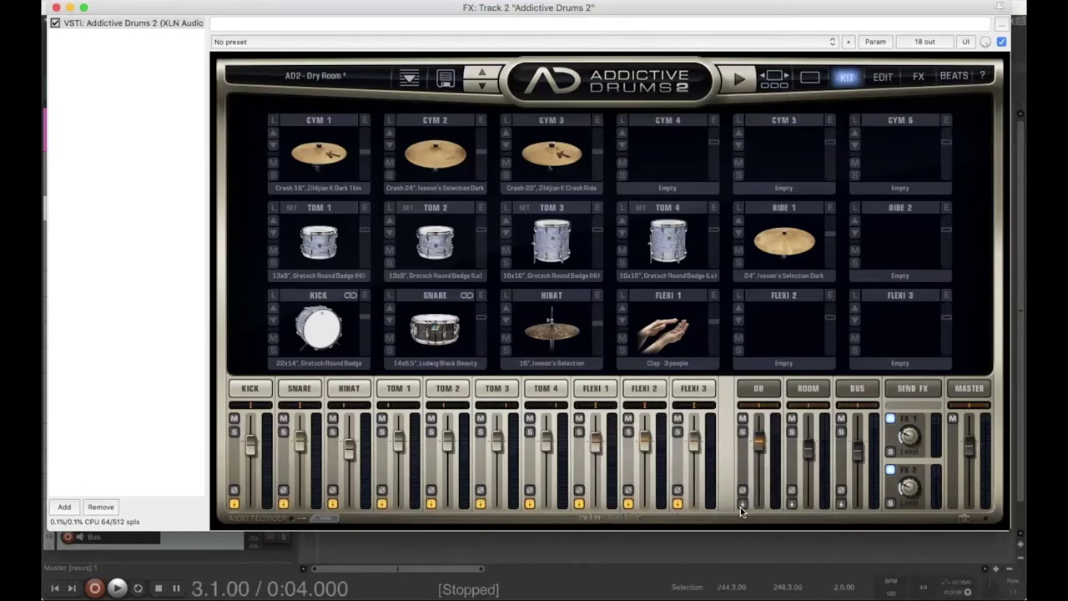
Route the OH, Room and Bus mixer channels to Separate Out (Pre Fader) and open the Bus channel's edit page.
left_click(741, 503)
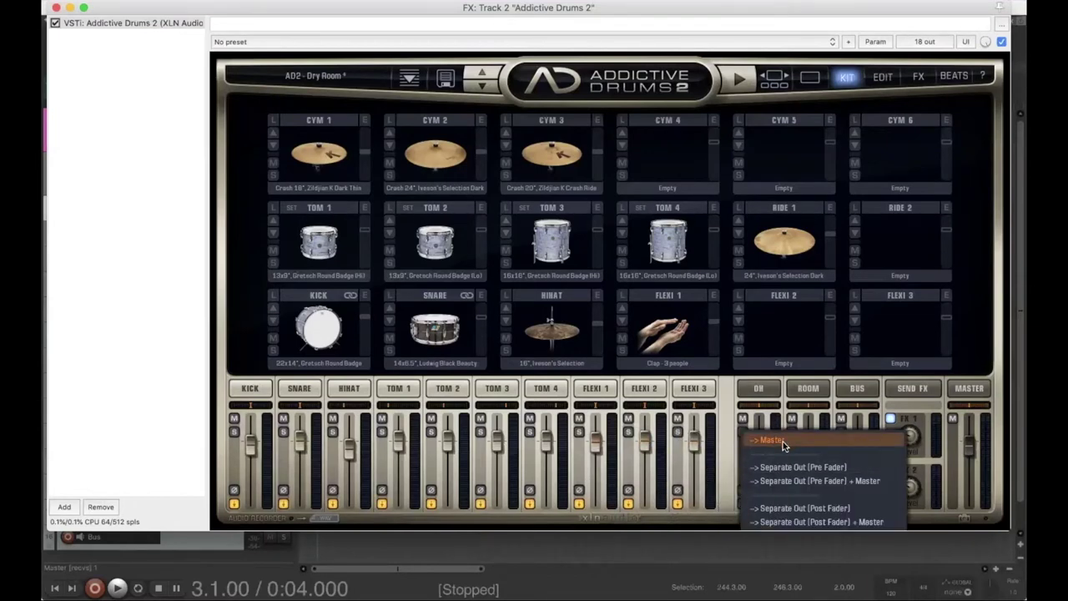
left_click(780, 467)
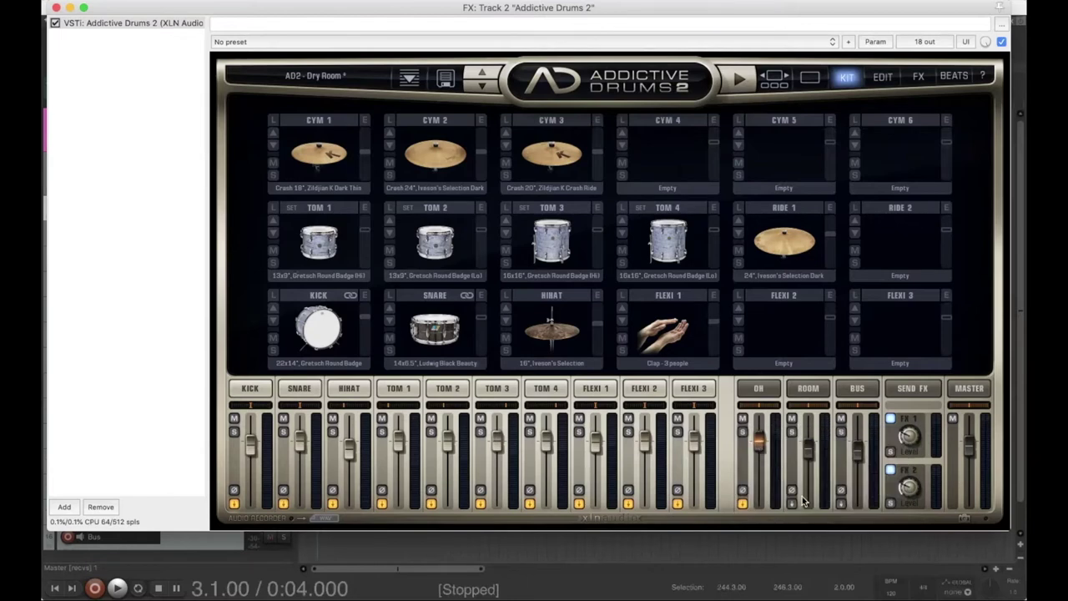
left_click(792, 504)
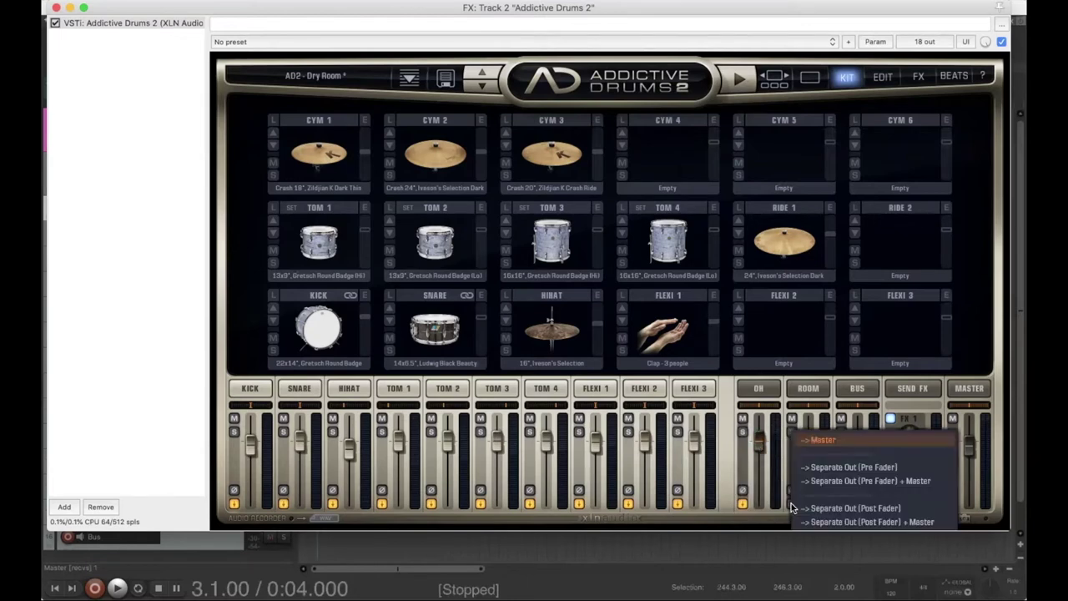
left_click(836, 466)
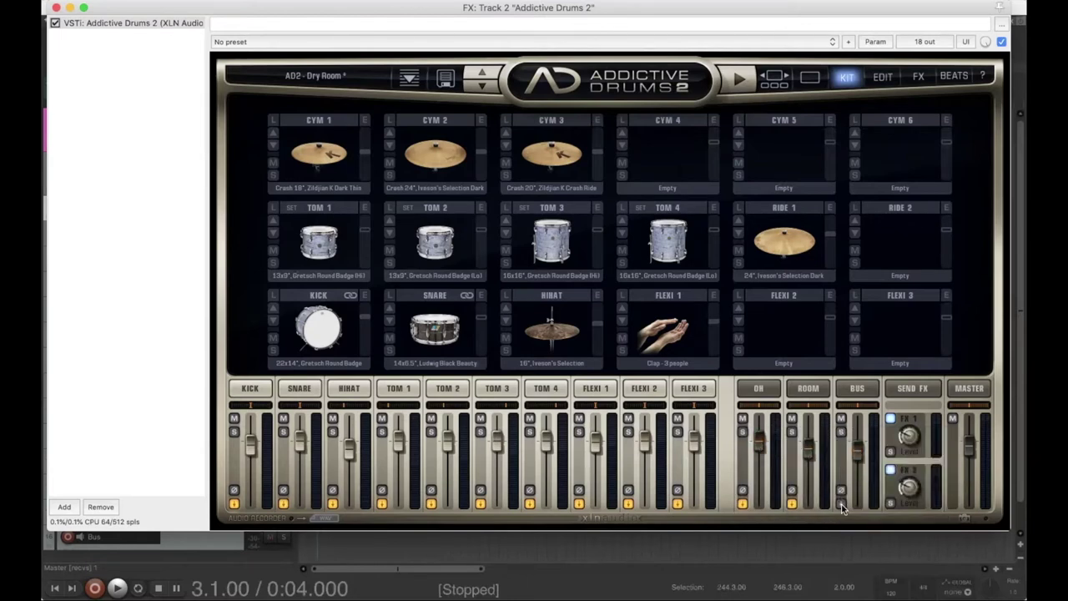
left_click(841, 504)
left_click(887, 469)
left_click(856, 387)
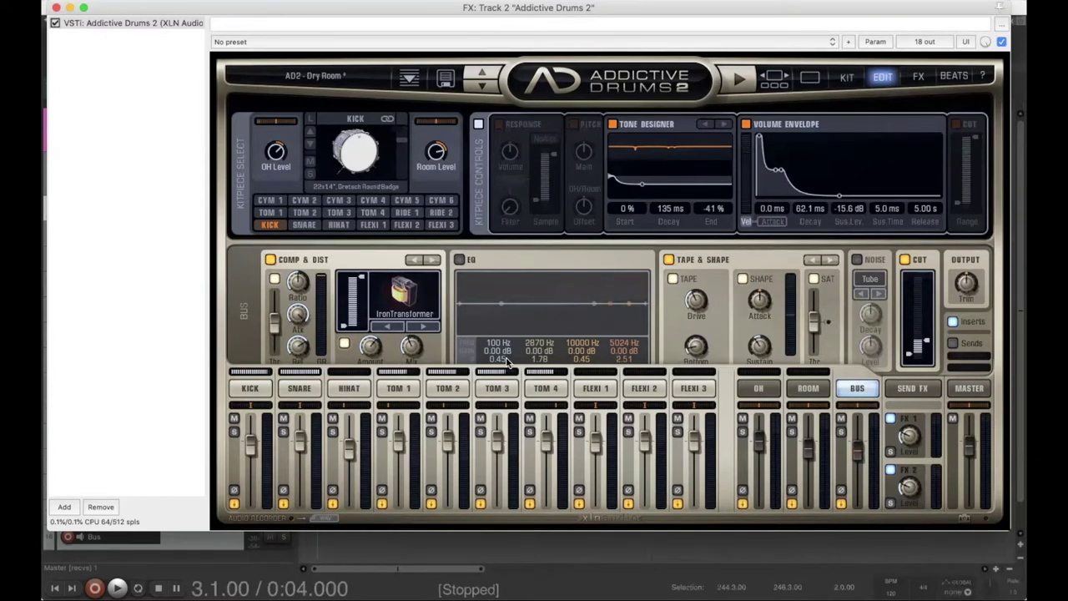
Close the plugin window and play the beat from the project start to check the meters of the output tracks.
left_click(55, 8)
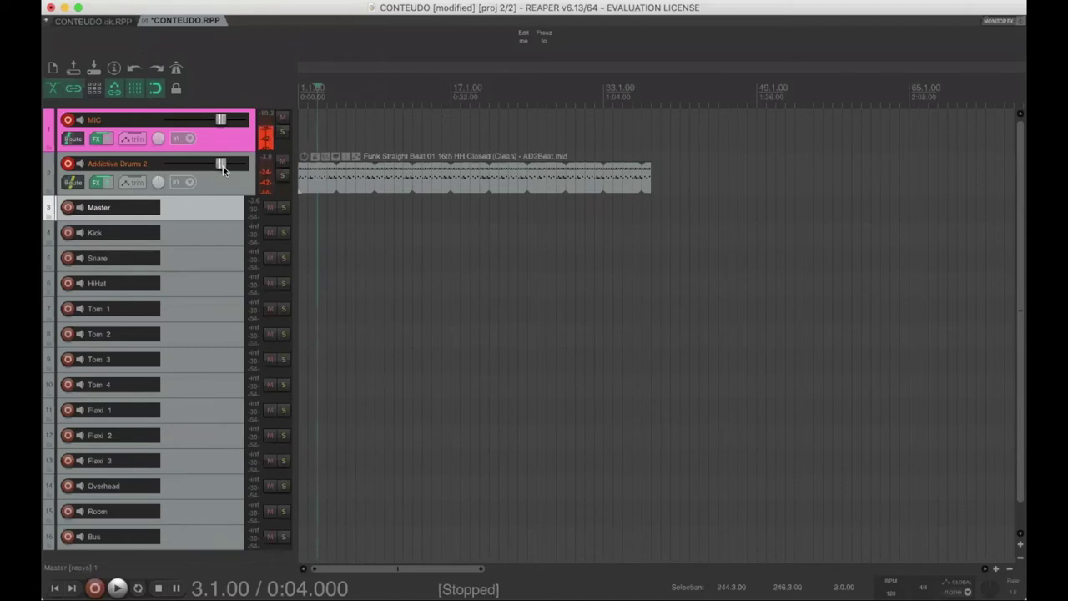
mouse_move(222, 166)
key("Home")
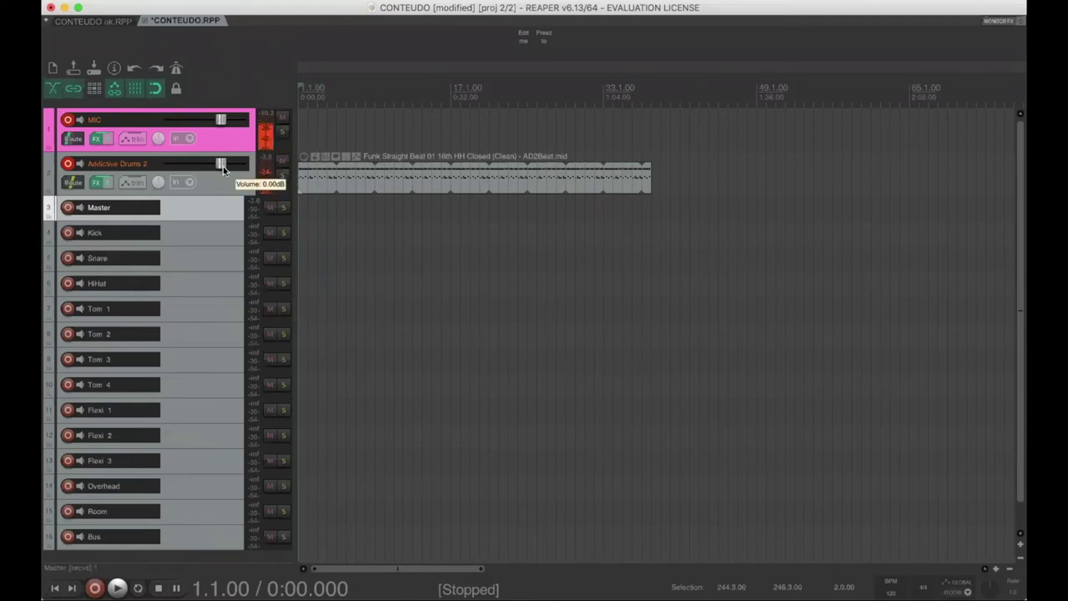
key("space")
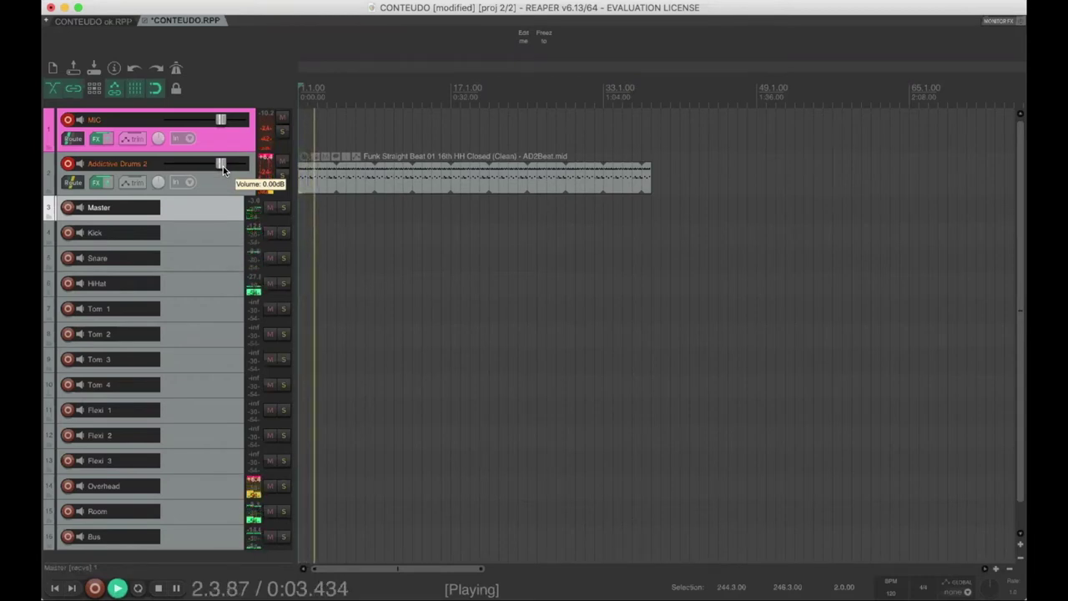
key("space")
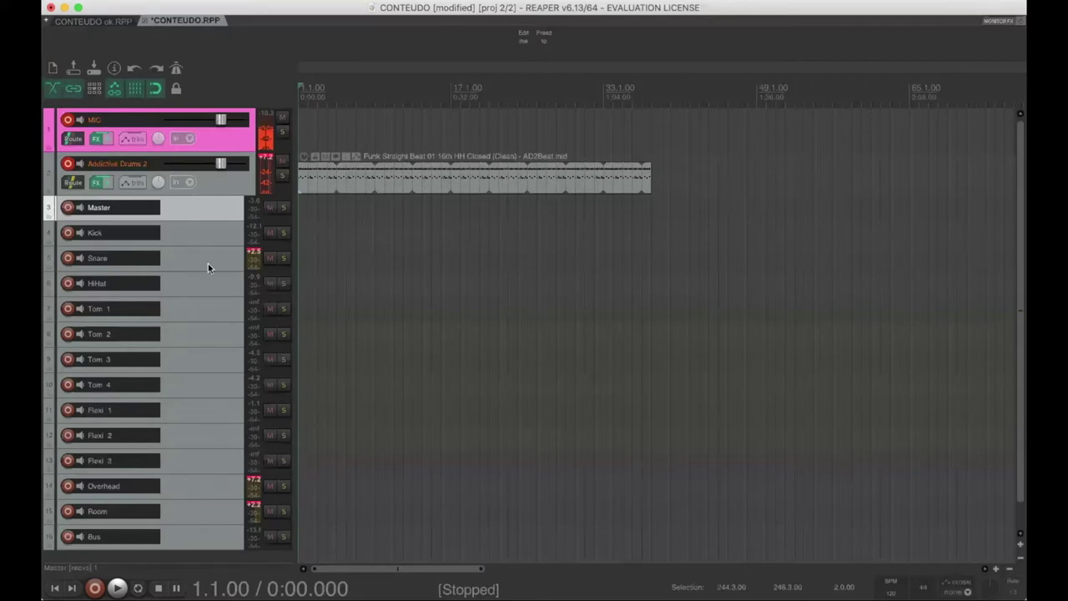
Enlarge the track heights and extend the drum MIDI item on the Addictive Drums 2 track to about bar 85.
key("Page_Down")
key("Page_Up")
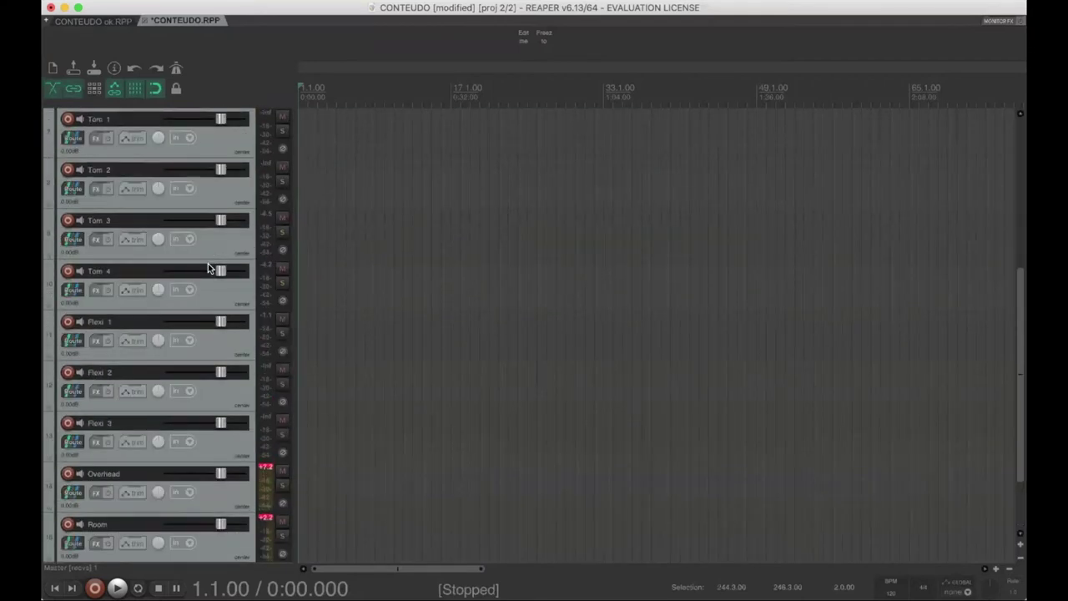
scroll(207, 269, "up", 5)
left_click(214, 193)
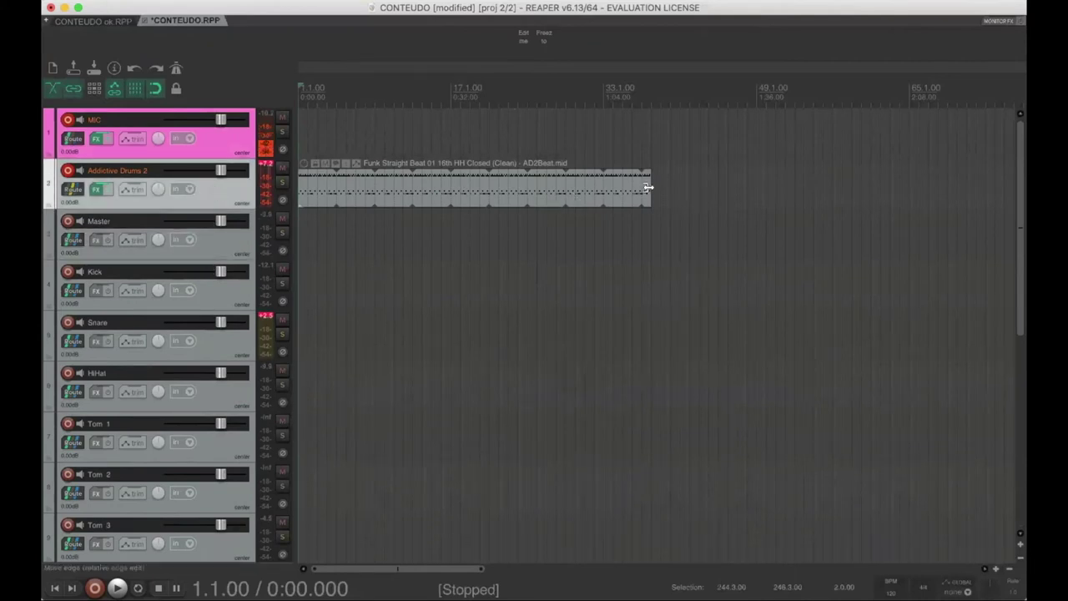
left_click_drag(648, 186, 989, 191)
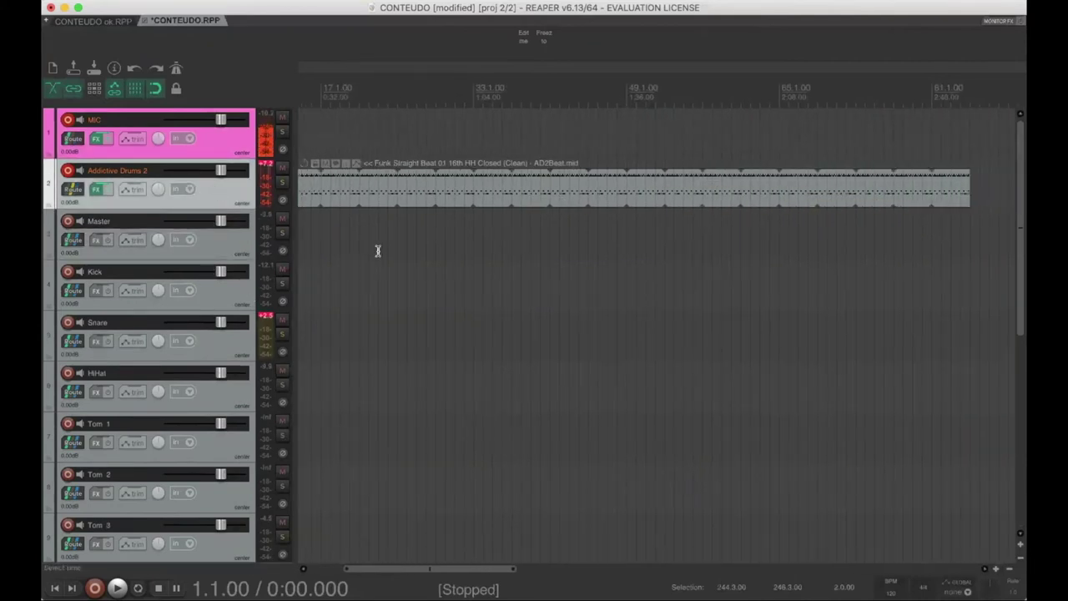
scroll(377, 250, "left", 3)
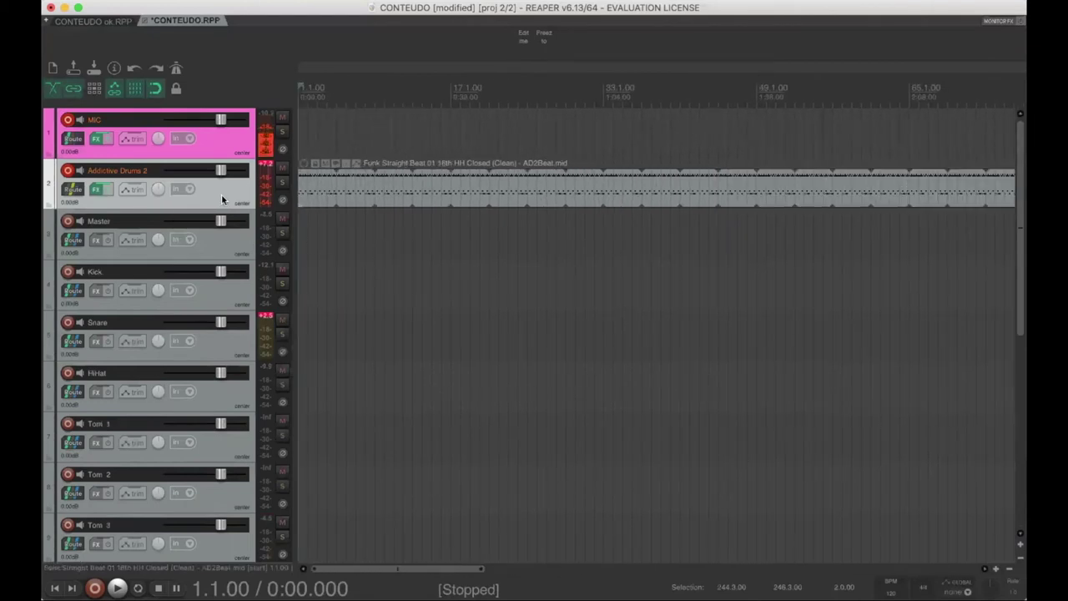
Play the beat from the start and audition the Master output track by soloing and unsoloing it.
key("space")
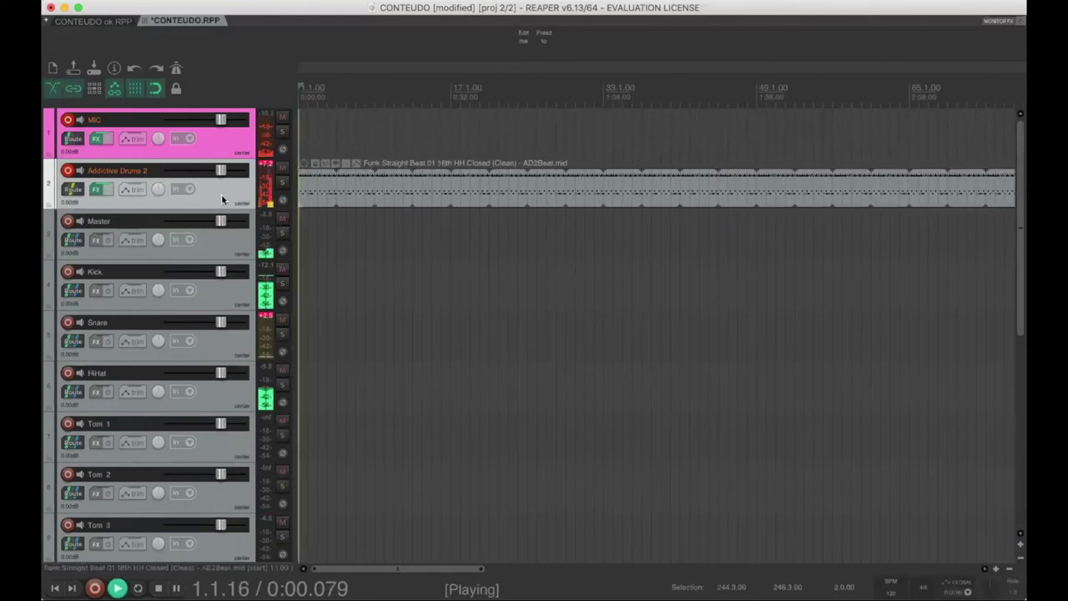
key("Down")
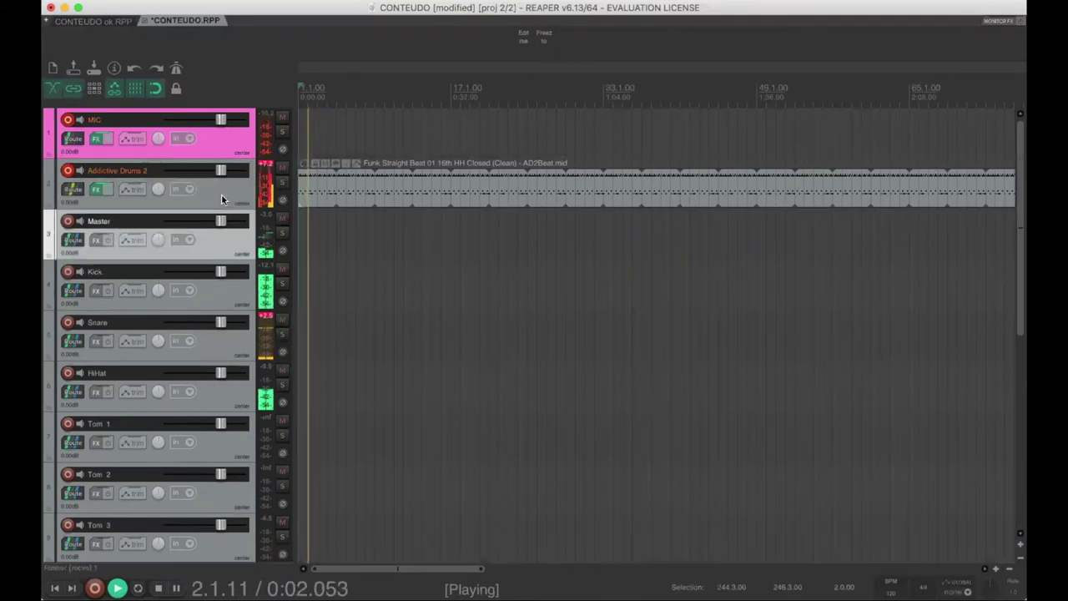
key("F6")
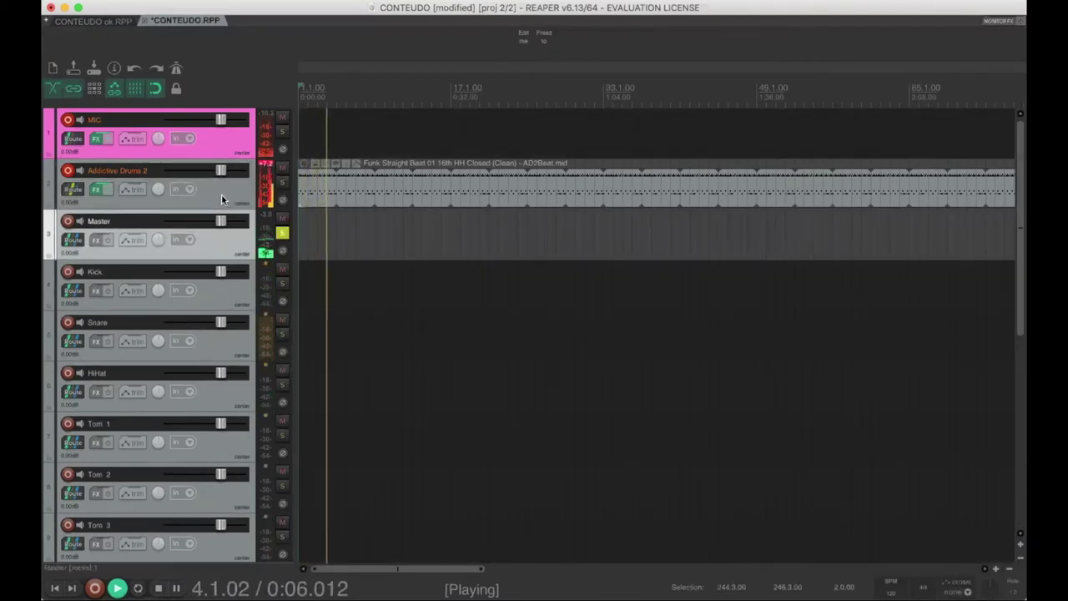
key("F6")
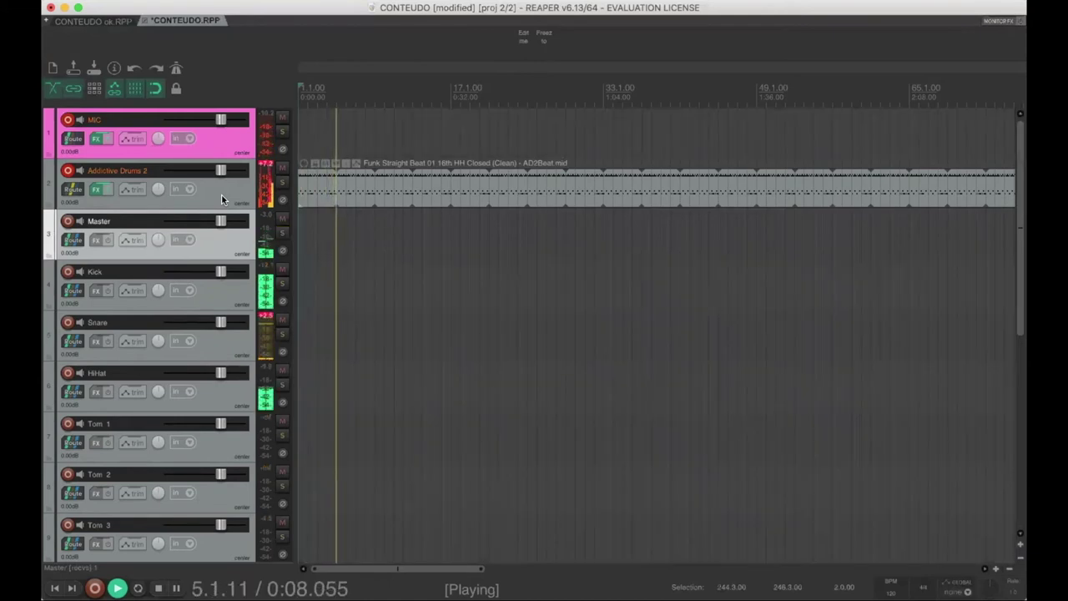
key("space")
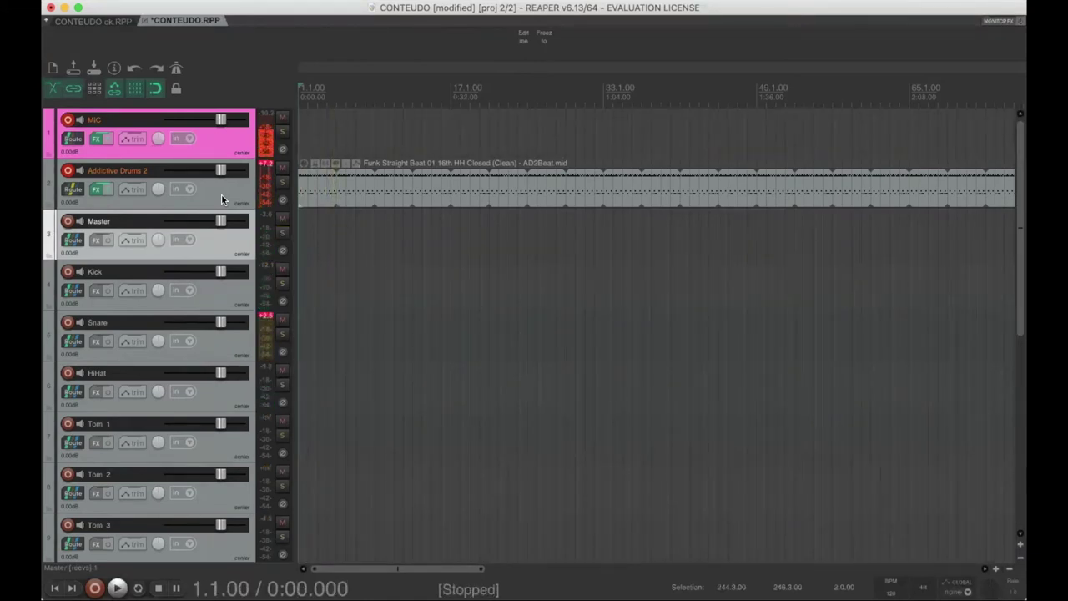
Solo the Kick track and play the beat to hear it alone.
key("Down")
key("F6")
key("space")
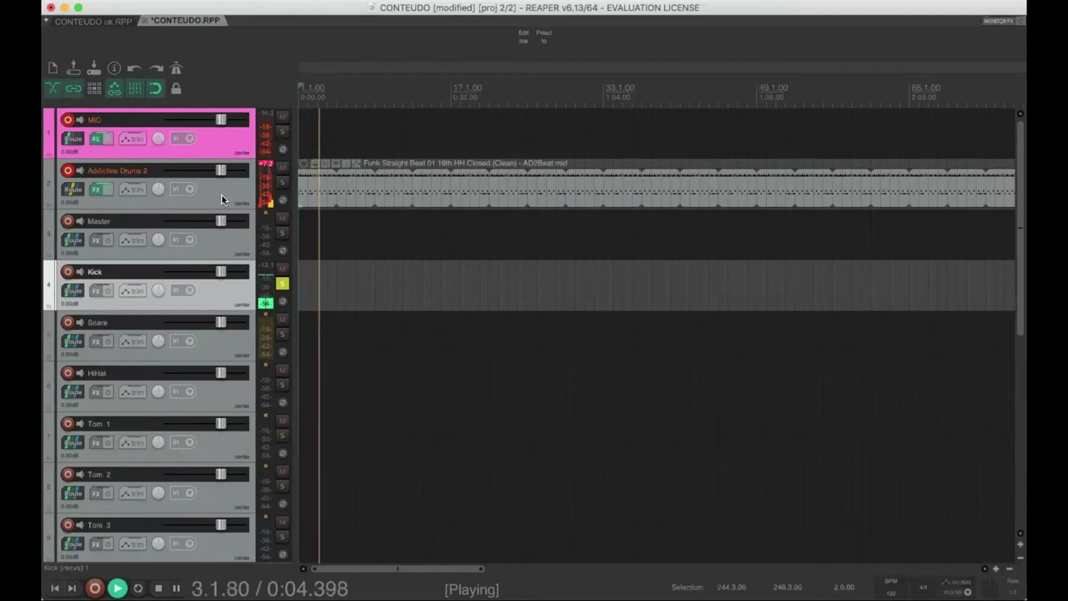
key("space")
Unsolo the Kick track and solo the MIC track.
key("Up")
key("Up")
key("Up")
key("F6")
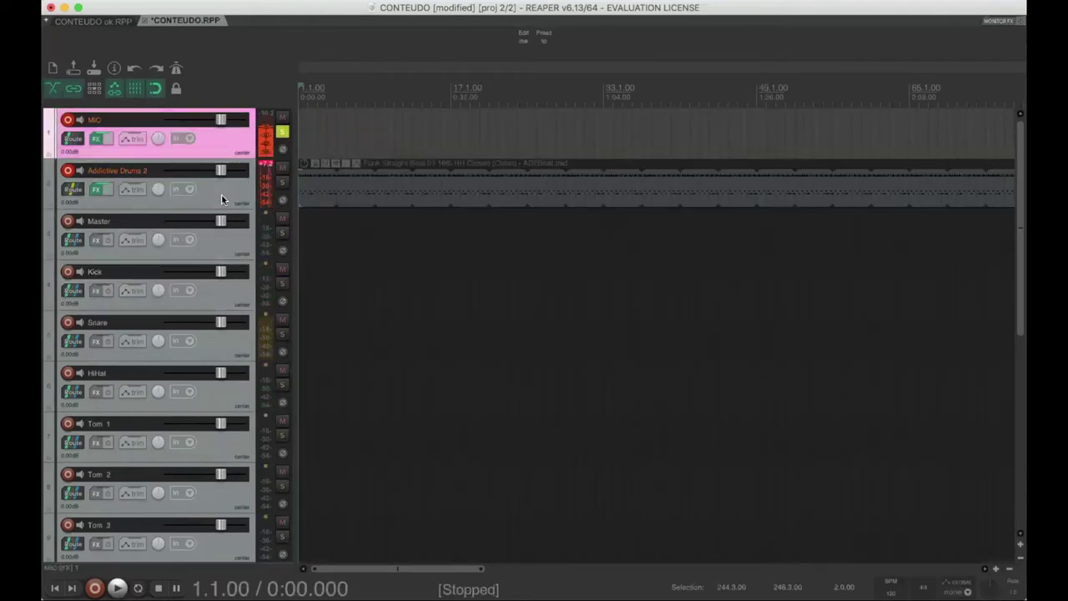
Solo the Kick track together with the MIC track and play the beat from the start.
key("Down")
key("Down")
key("Down")
key("Down")
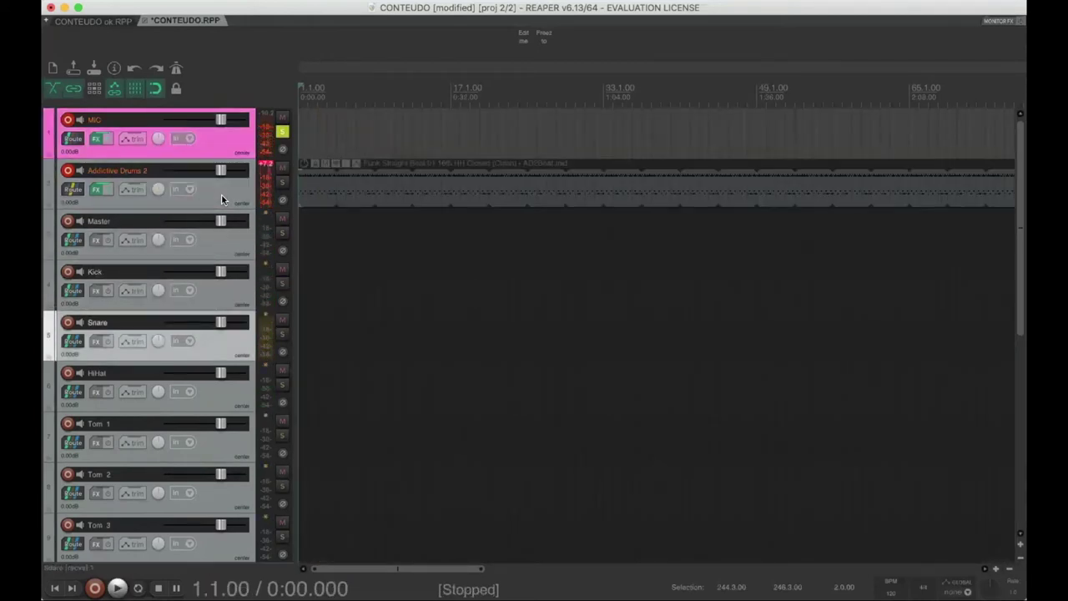
key("Up")
key("F6")
key("space")
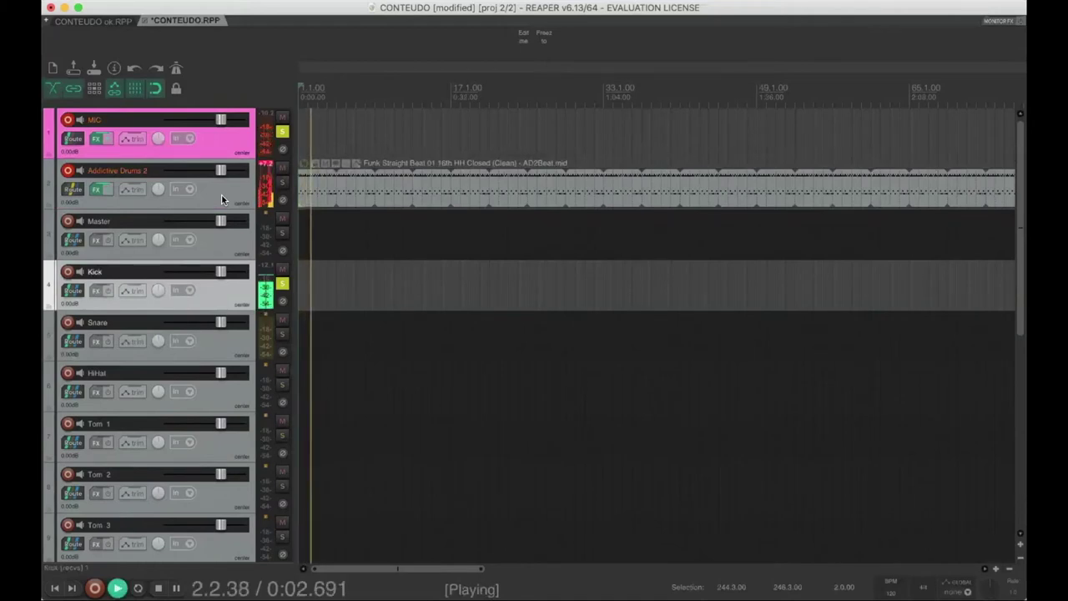
Switch the drum solo from the Kick track to the Snare track during playback.
key("Down")
key("F6")
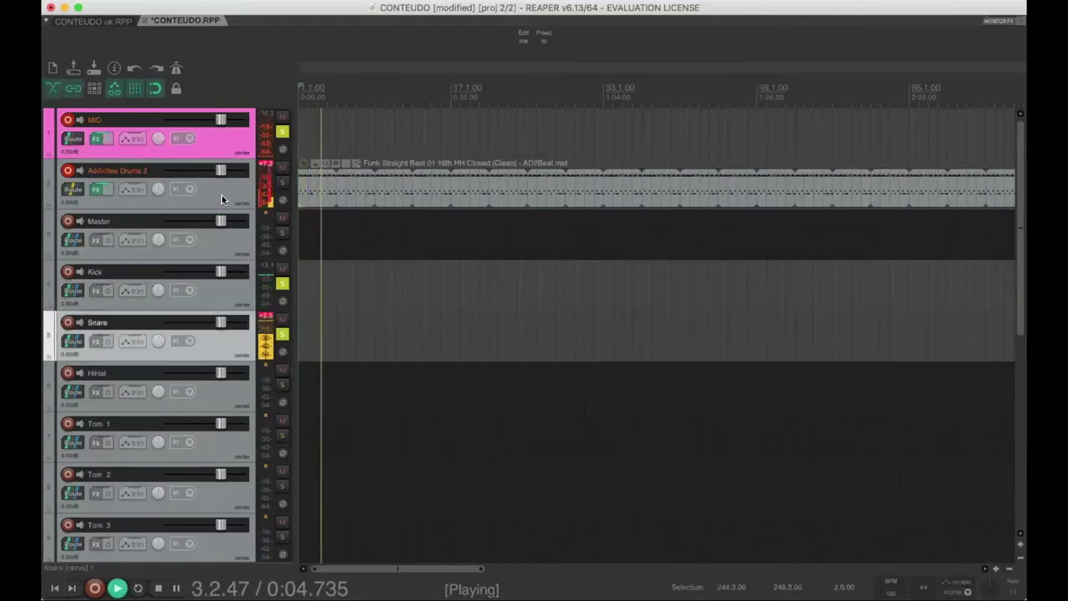
key("Up")
key("F6")
key("Down")
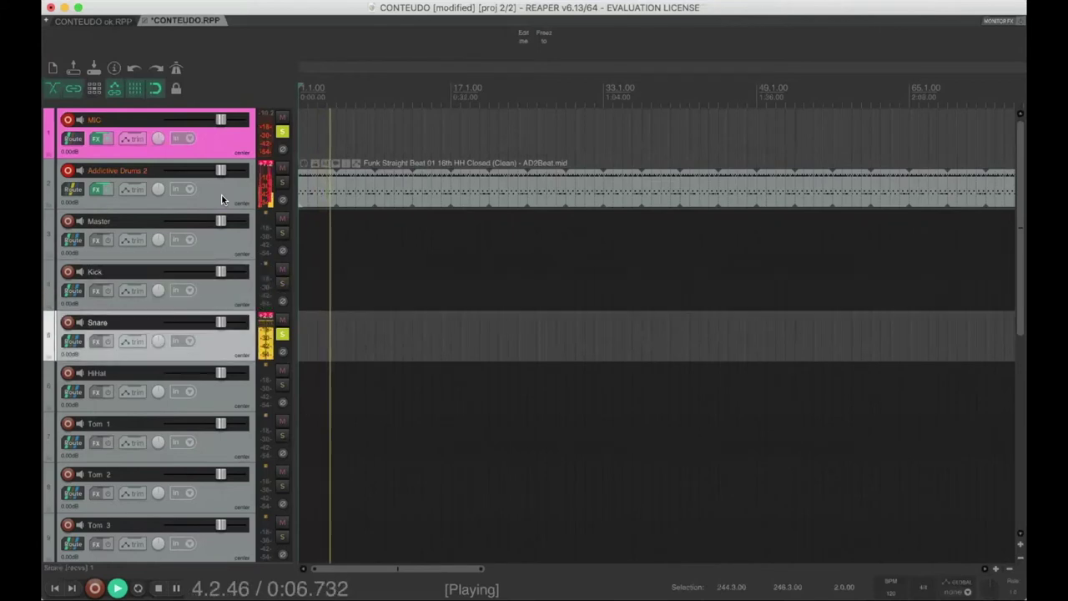
Switch the drum solo from the Snare track to the HiHat track during playback.
key("Down")
key("F6")
key("Up")
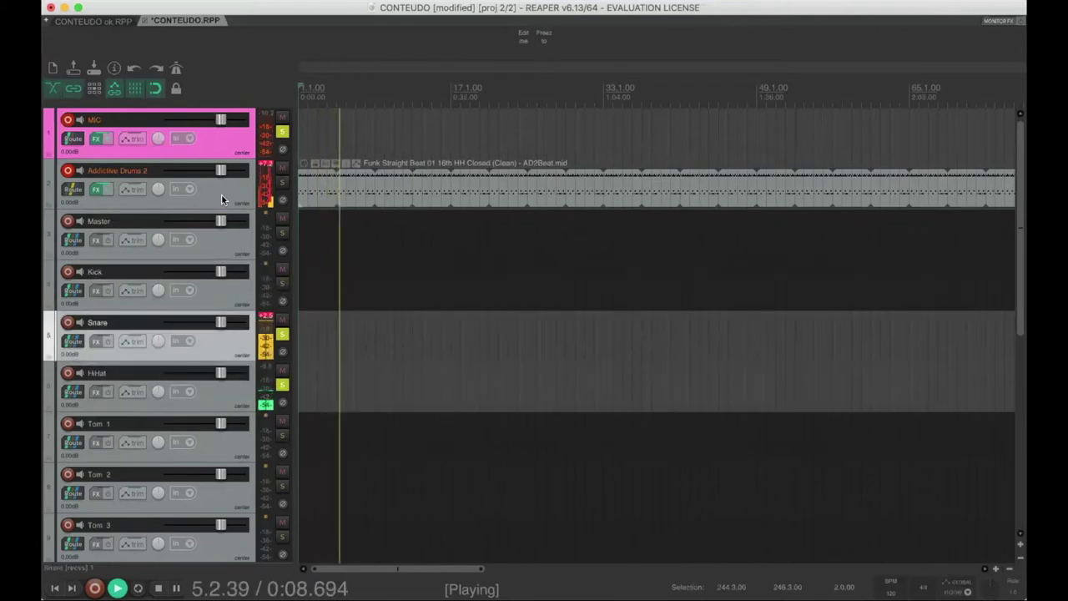
key("F6")
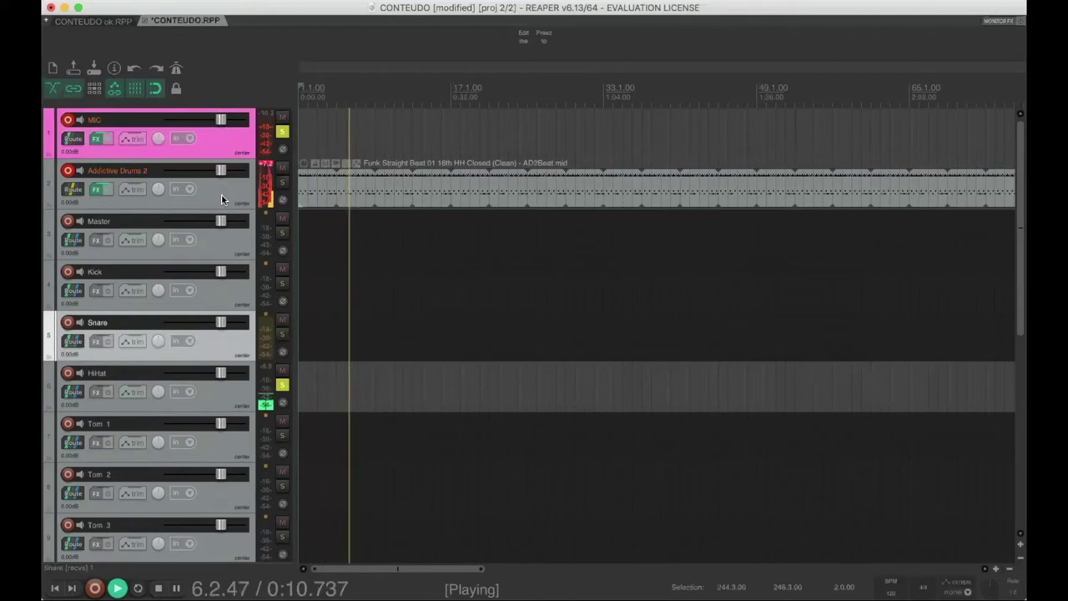
Solo the Overhead track while the beat keeps playing.
key("Down")
key("Down")
key("Down")
key("Down")
key("Down")
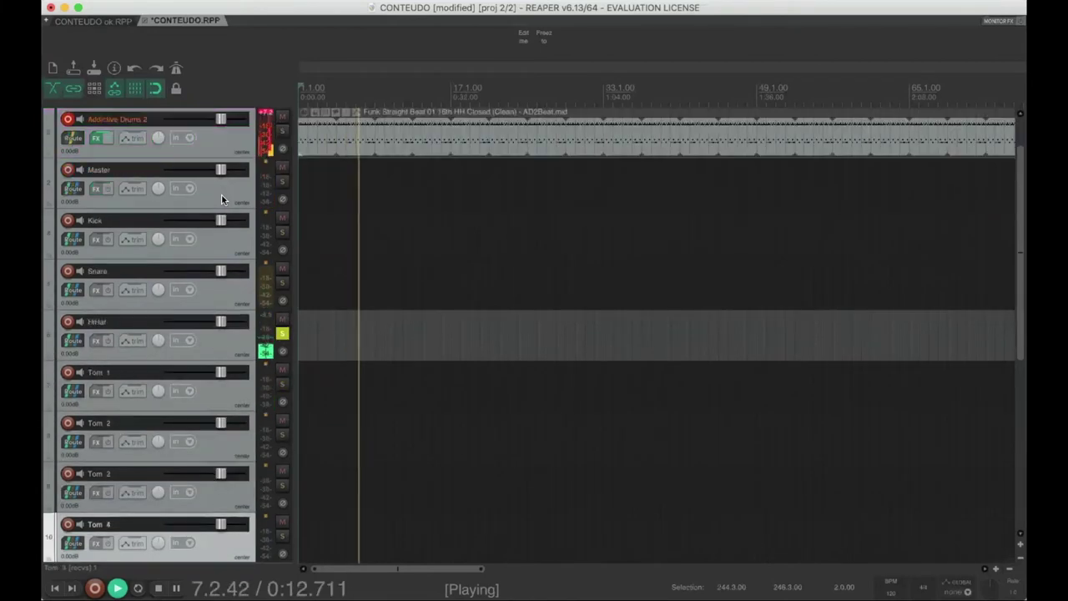
key("Down")
key("Down")
key("Down")
key("Down")
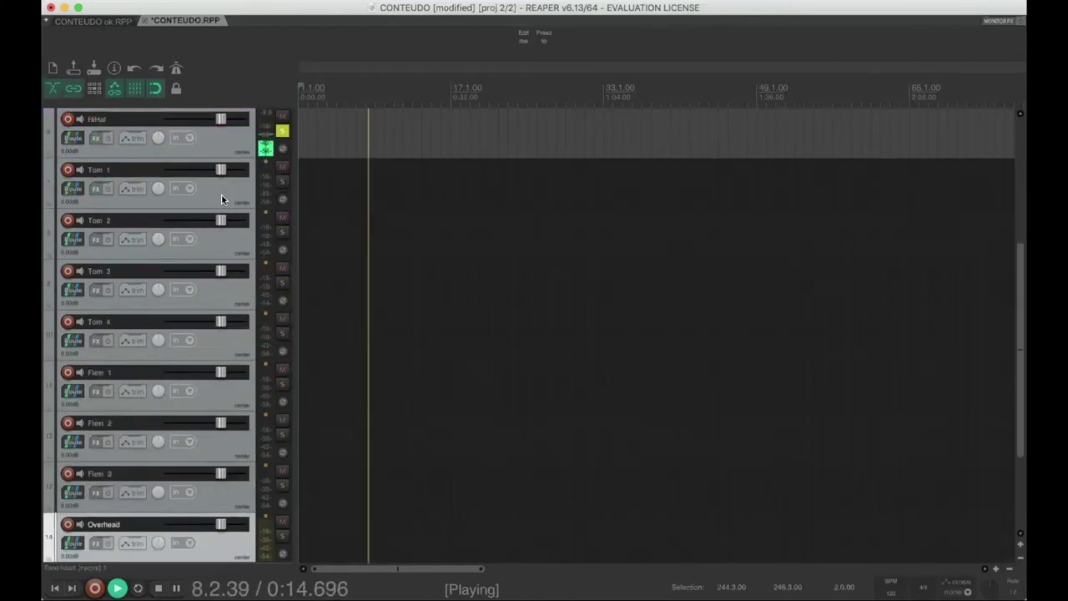
key("Down")
key("Up")
key("Up")
key("Down")
key("F6")
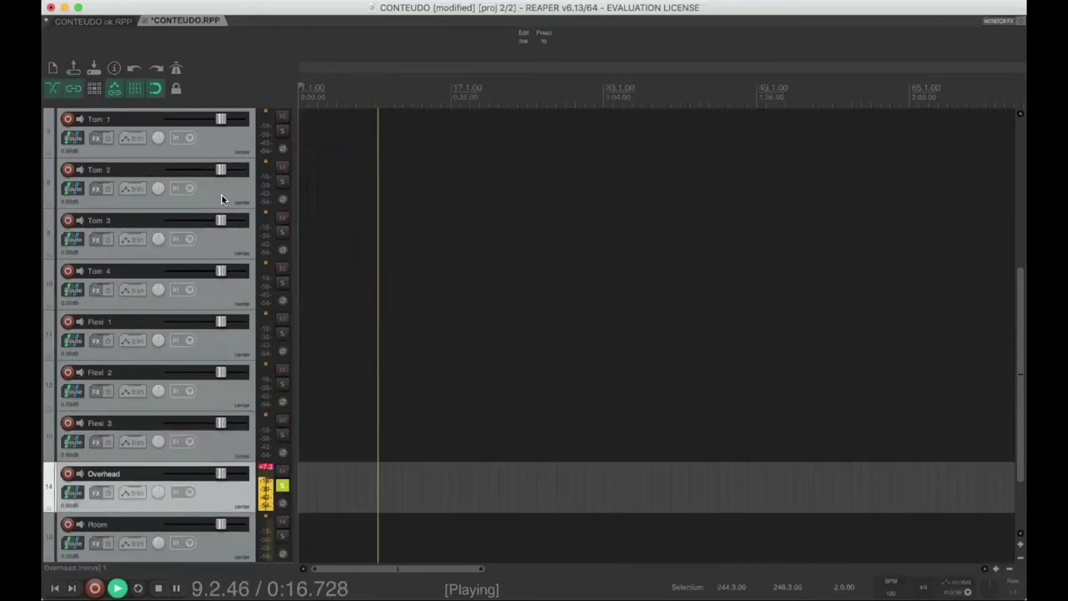
Unsolo the HiHat track so that the Overhead track is the only soloed drum output.
key("Up")
key("Up")
key("Up")
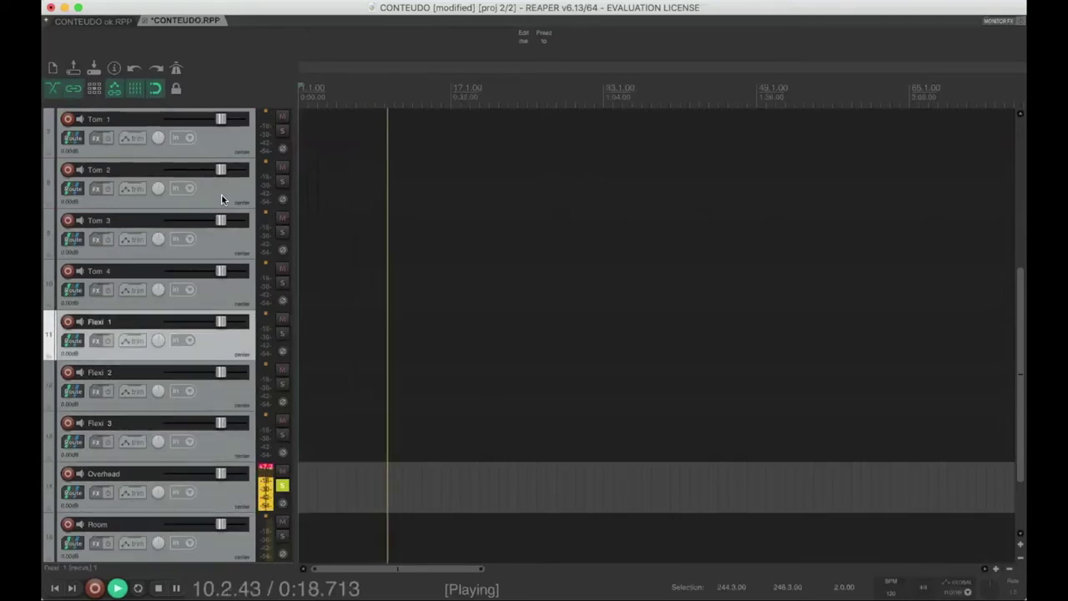
key("Up")
key("Up")
key("Up")
key("Up")
key("Up")
key("F6")
key("Up")
key("Down")
key("F6")
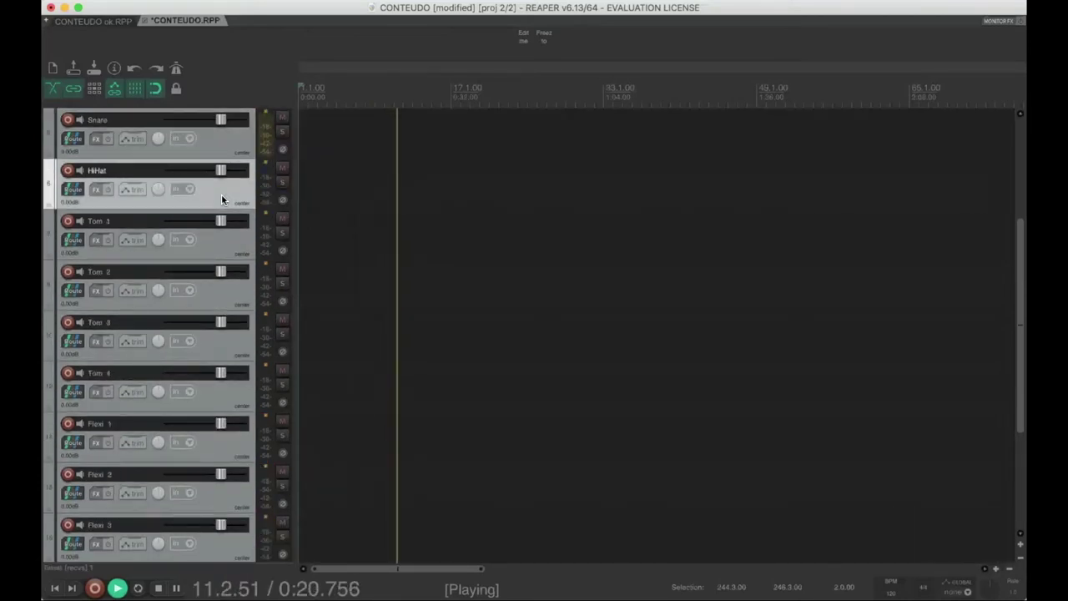
Solo the Room track in addition to the Overhead track during playback.
key("Down")
key("Down")
key("Down")
key("Down")
key("Down")
key("Down")
key("Down")
key("Down")
key("Down")
key("Down")
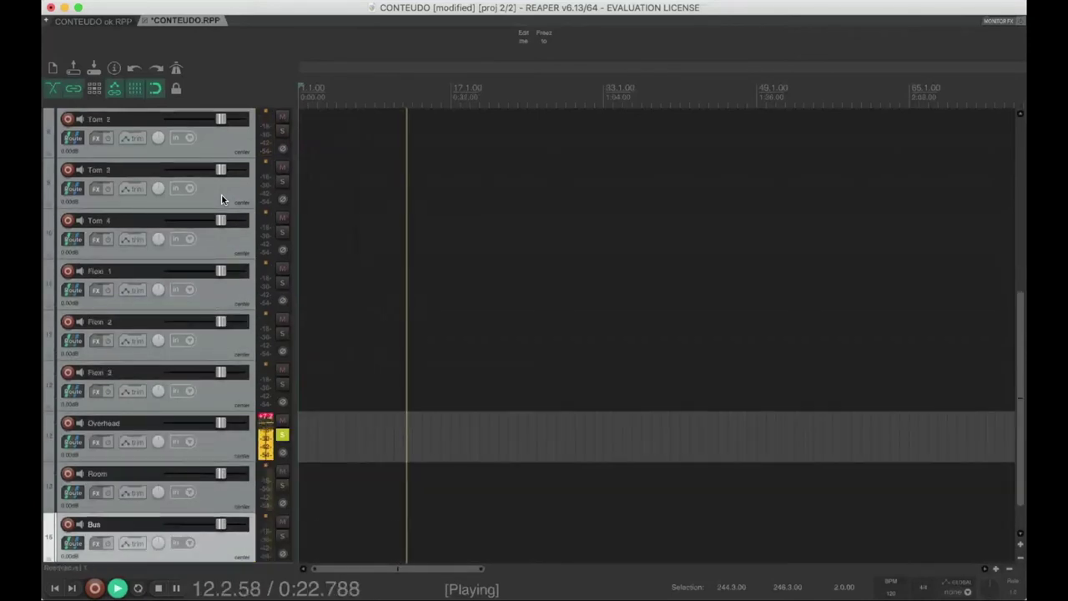
key("Up")
key("F6")
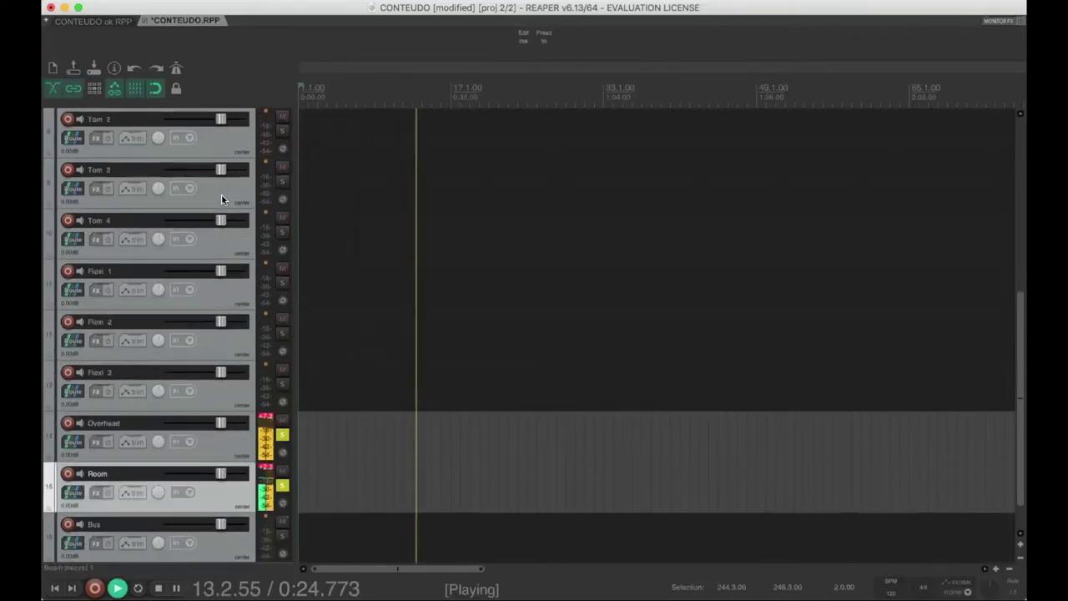
Unsolo the Overhead track to hear the Room track alone, and solo Overhead again during playback.
key("Up")
key("F6")
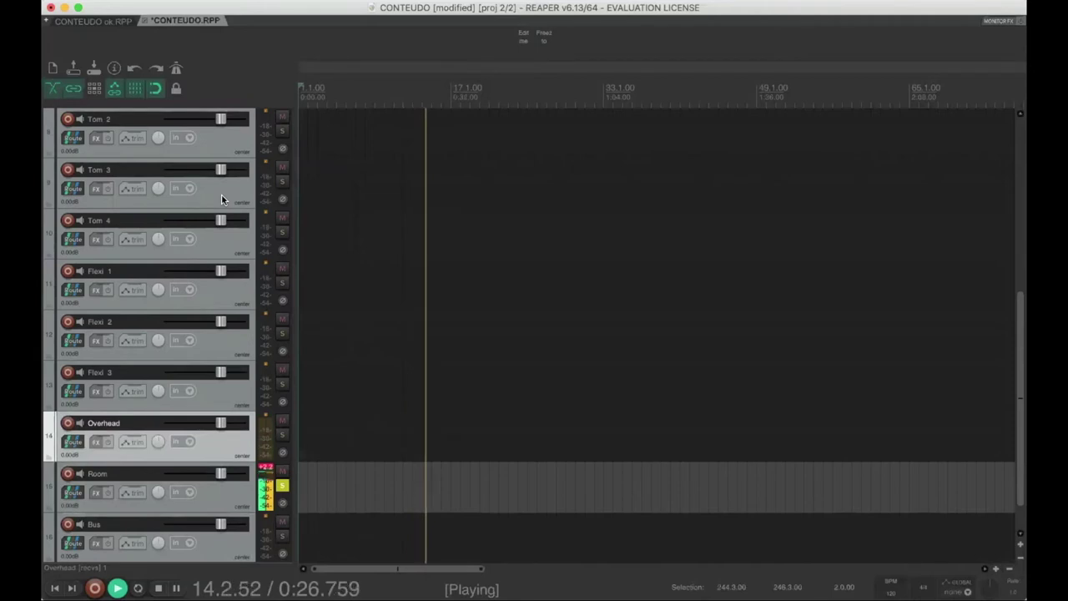
key("F6")
key("Down")
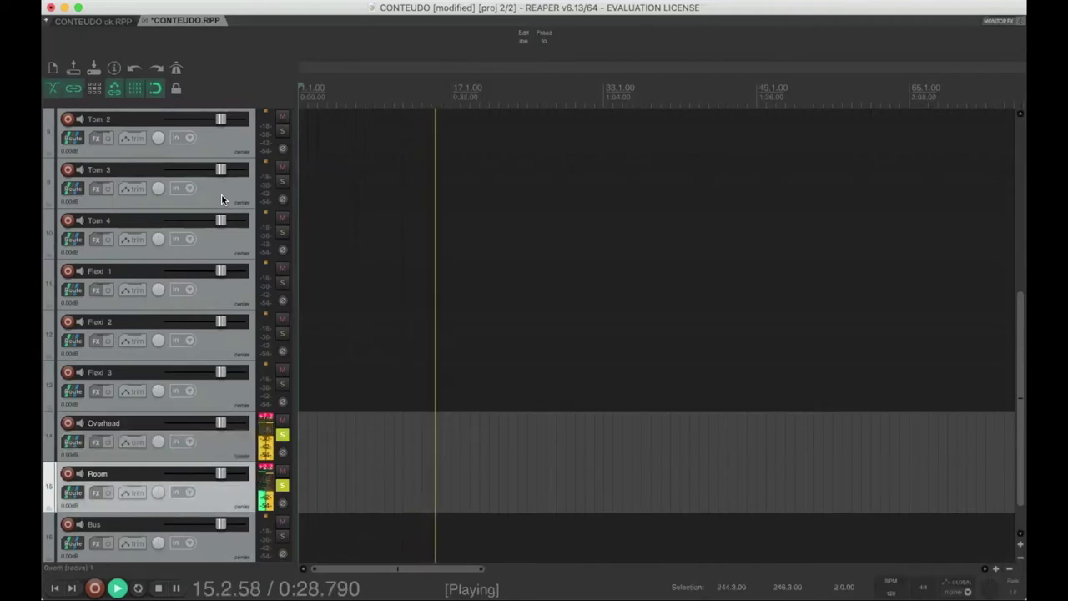
Solo the Bus track and unsolo Room and Overhead so that only the Bus output plays.
key("Down")
key("F6")
key("Up")
key("F6")
key("Up")
key("F6")
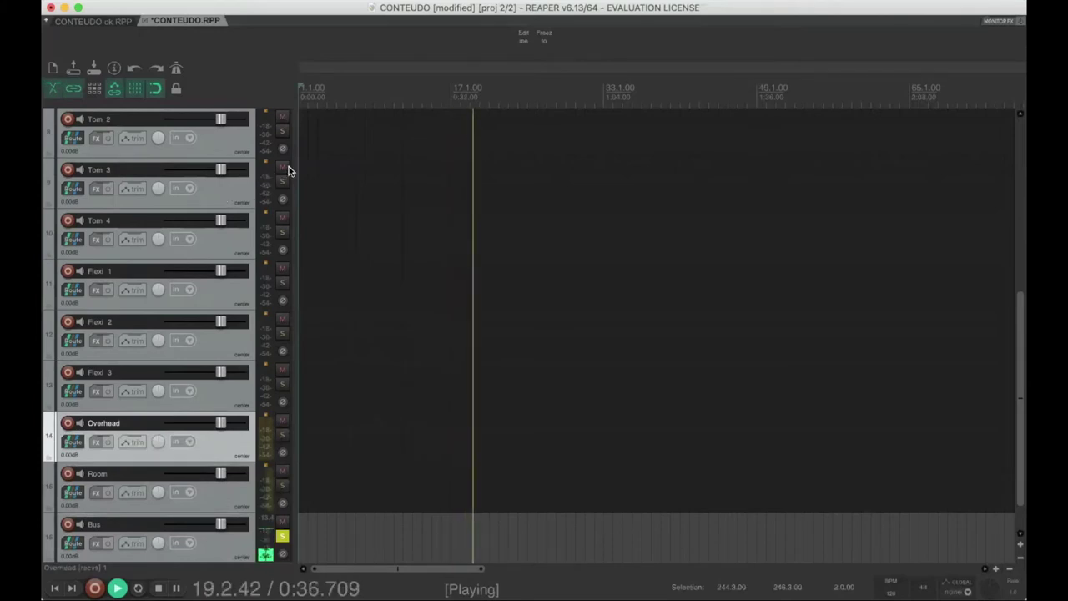
Raise the Bus track's volume to 12 dB and unsolo it so that all drum outputs play together.
left_click_drag(220, 524, 353, 542)
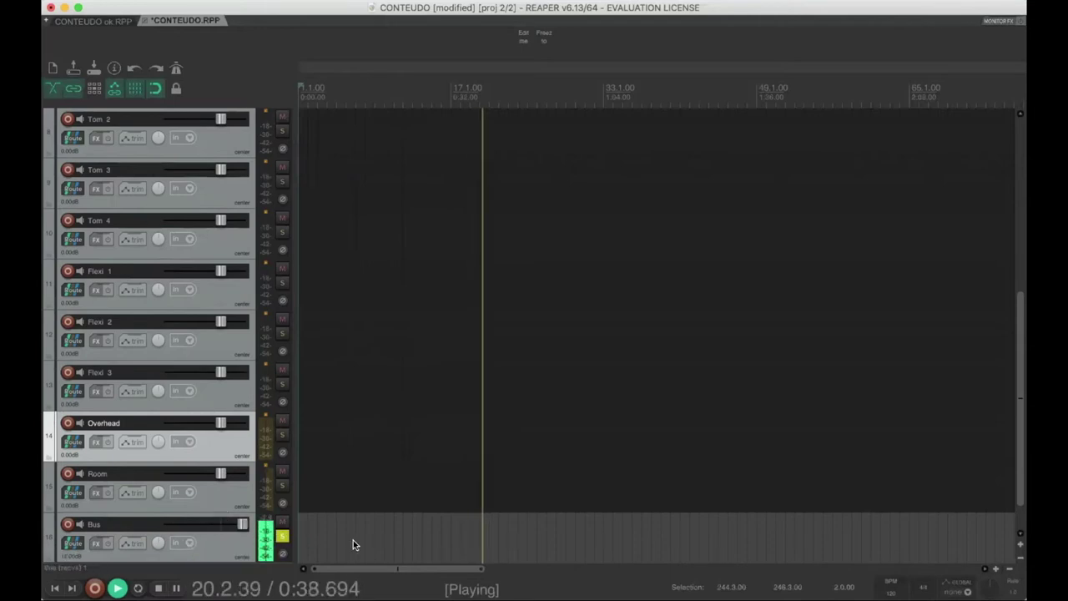
left_click(283, 537)
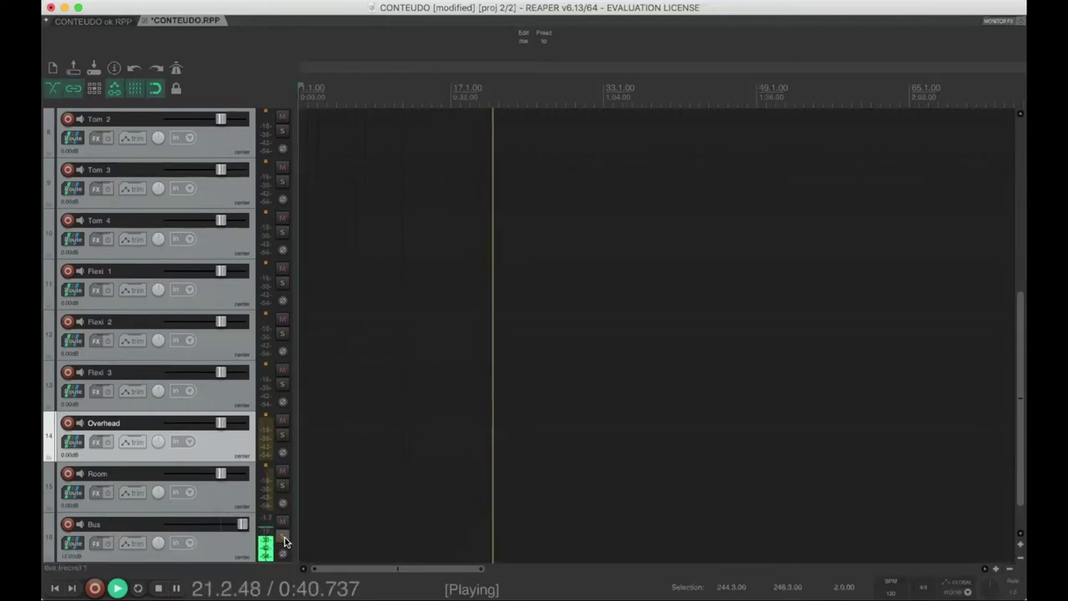
scroll(285, 473, "up", 5)
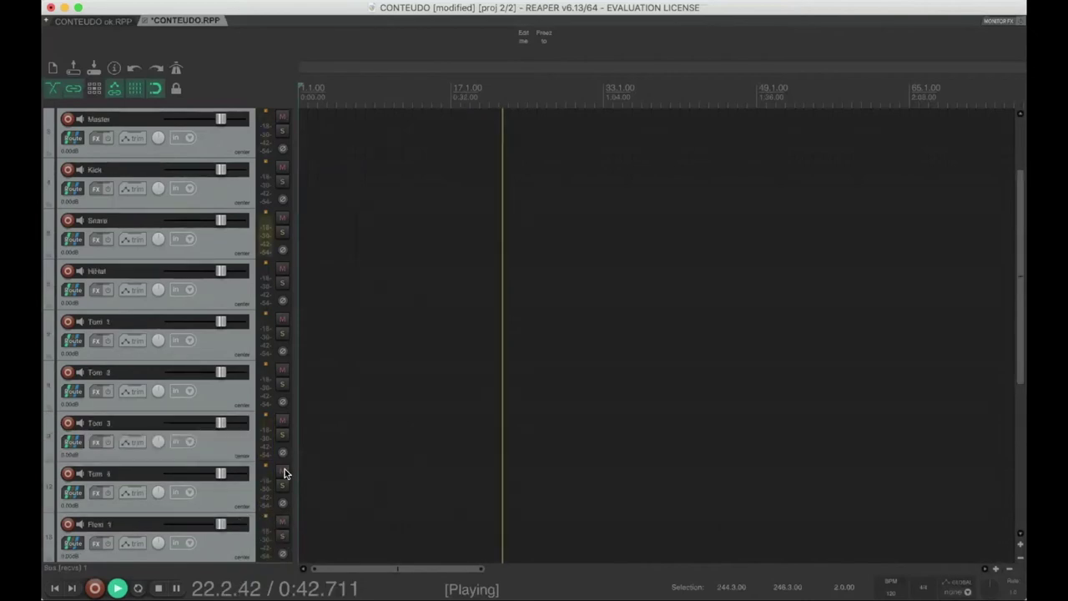
scroll(284, 473, "up", 2)
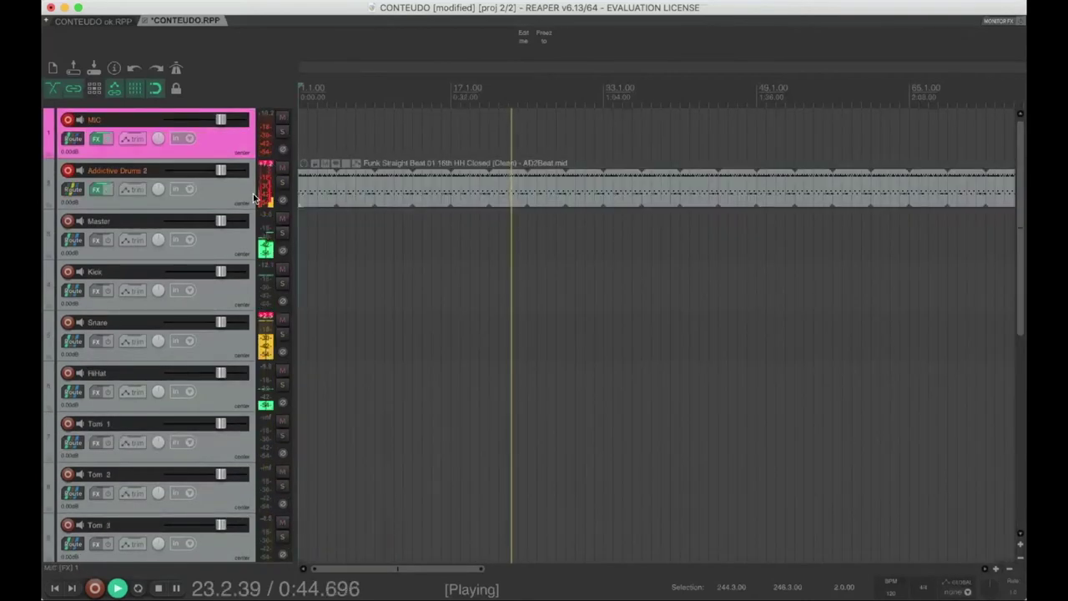
scroll(241, 500, "down", 8)
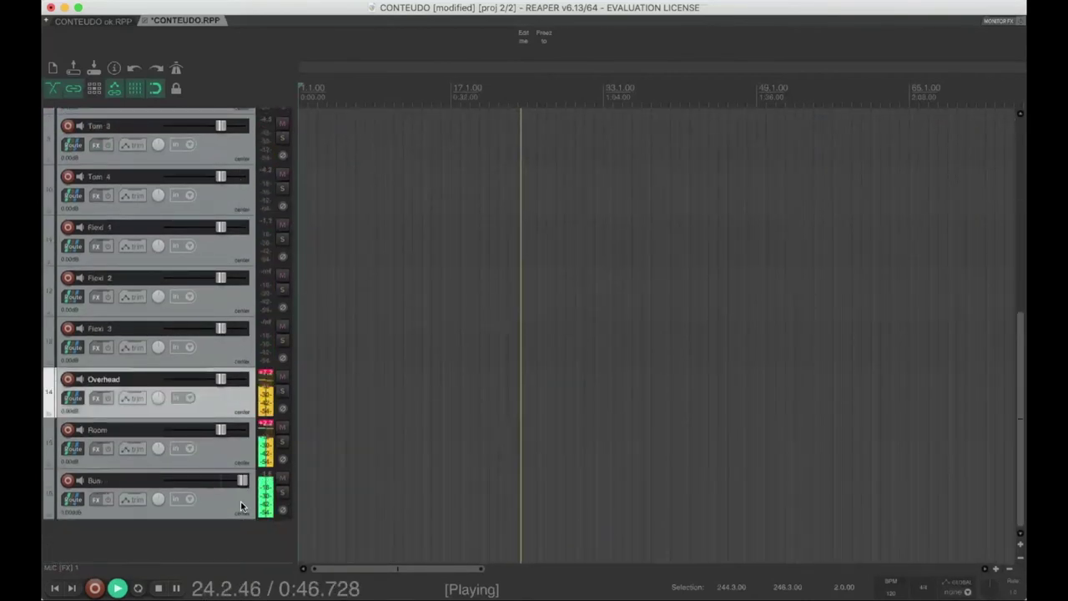
Test the Bus volume at -inf and at its maximum, leave it slightly below the maximum, and stop playback.
left_click_drag(242, 480, 129, 474)
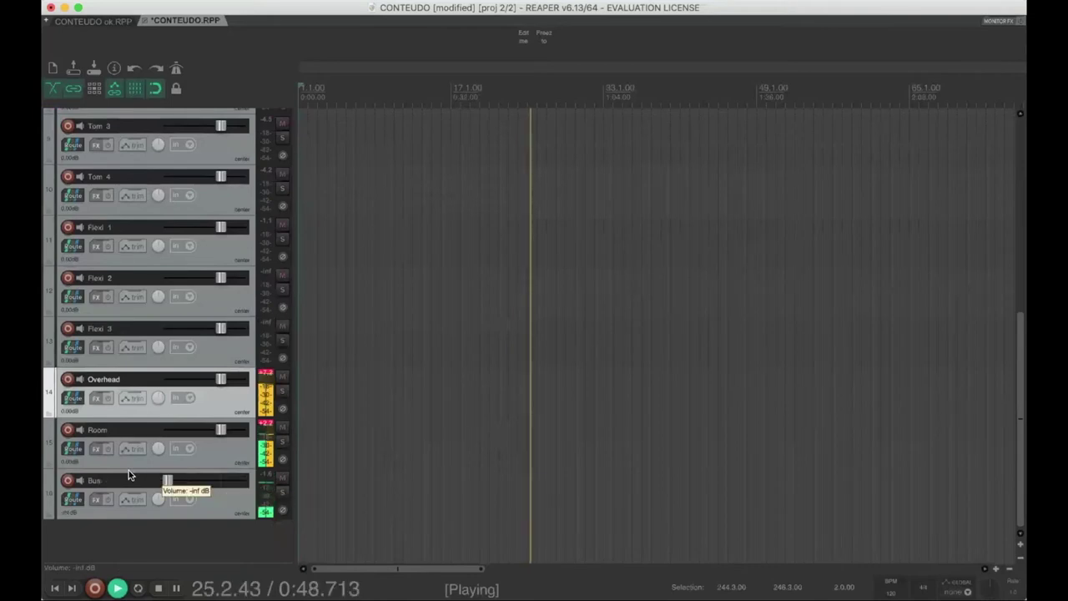
double_click(167, 480)
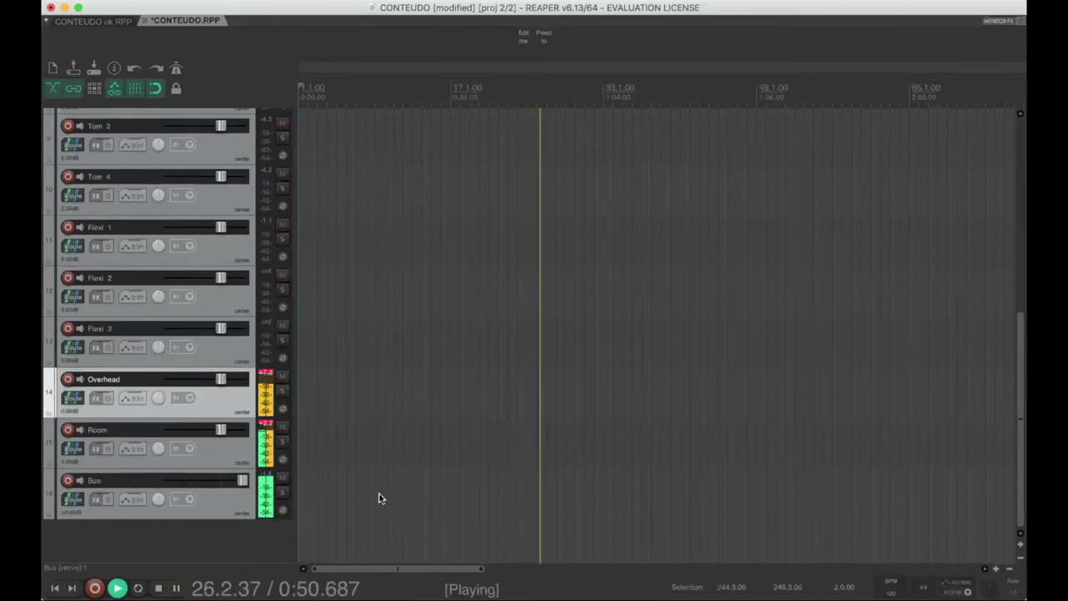
left_click_drag(242, 481, 236, 482)
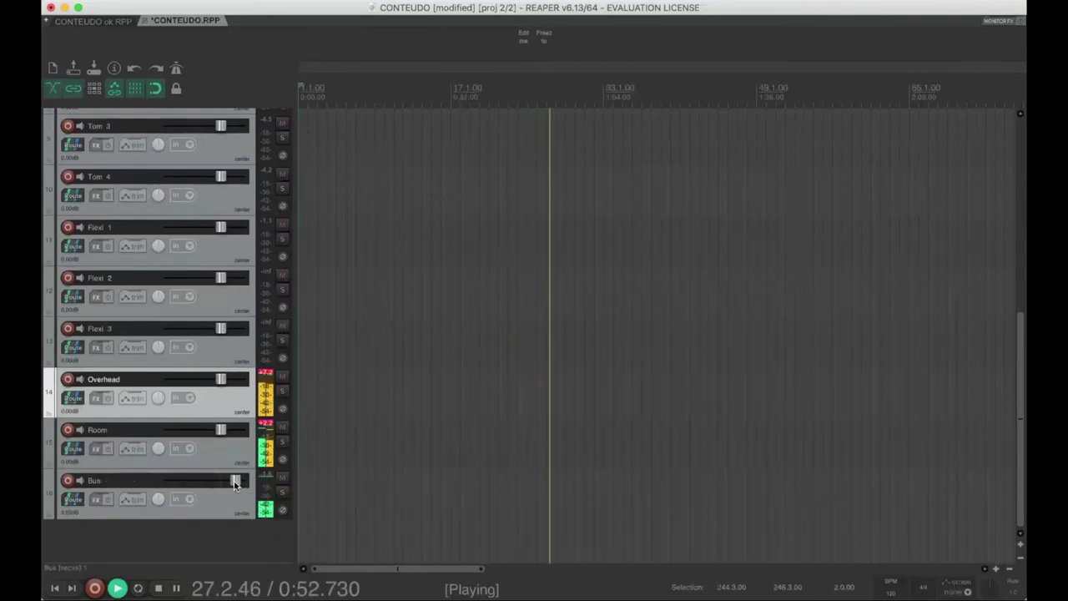
scroll(233, 482, "up", 6)
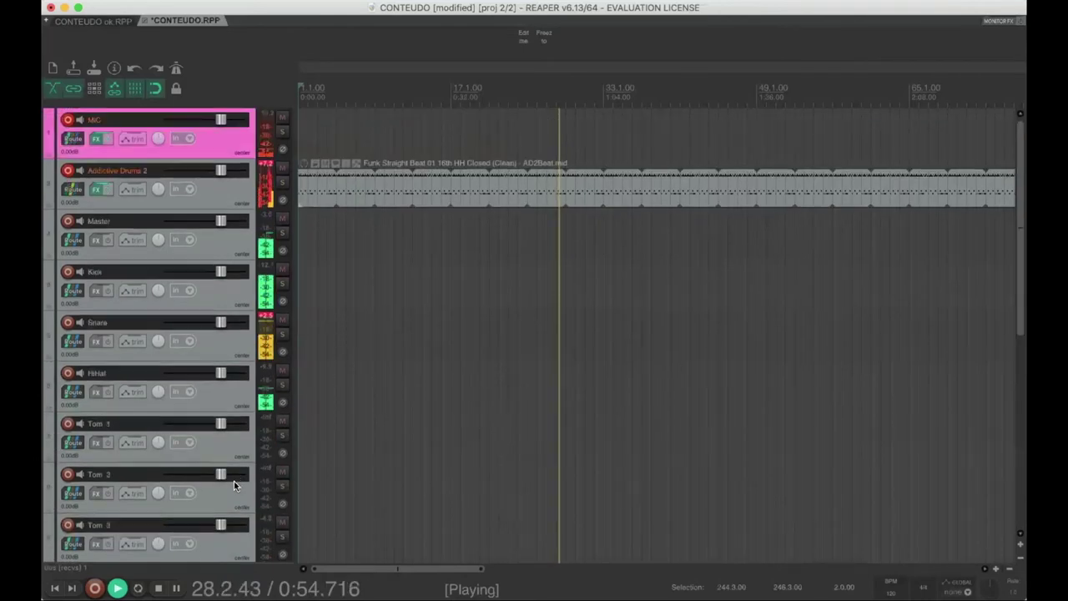
key("space")
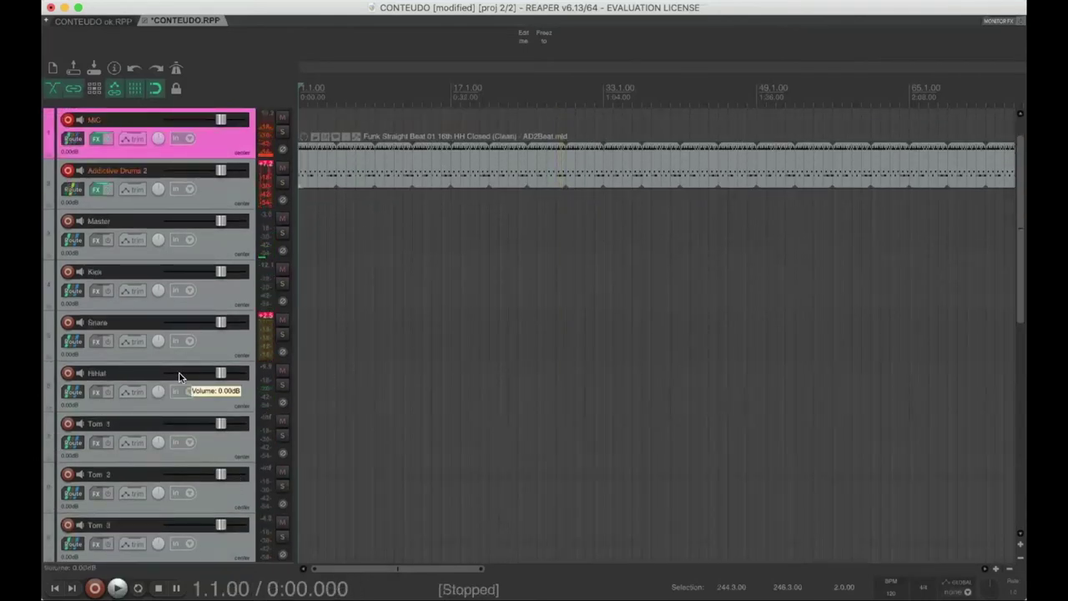
Shrink the track heights and add a new empty track below the Bus track.
scroll(179, 377, "down", 5)
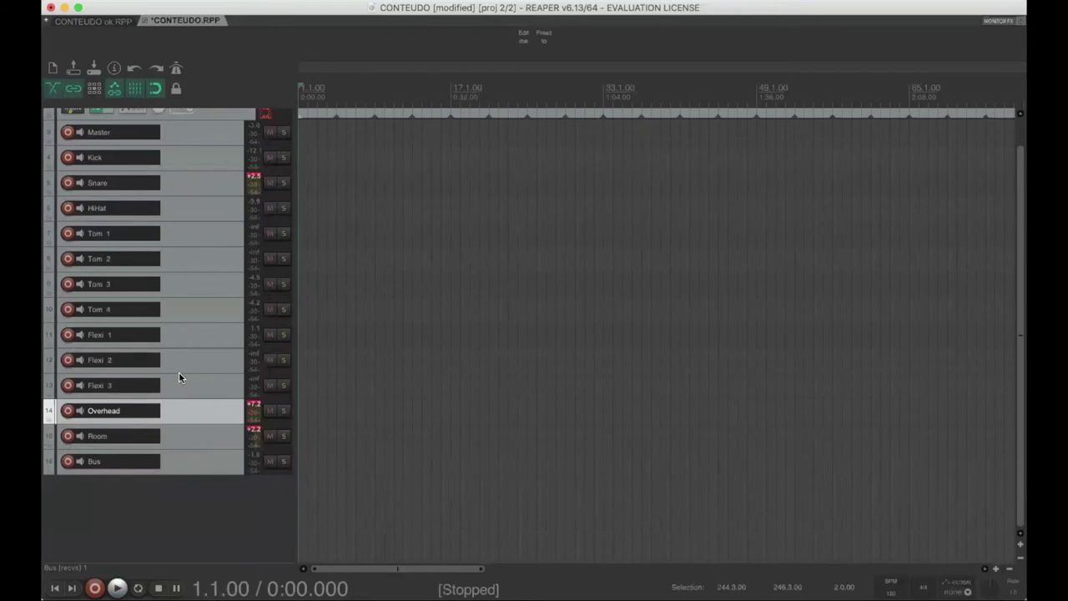
scroll(178, 378, "up", 3)
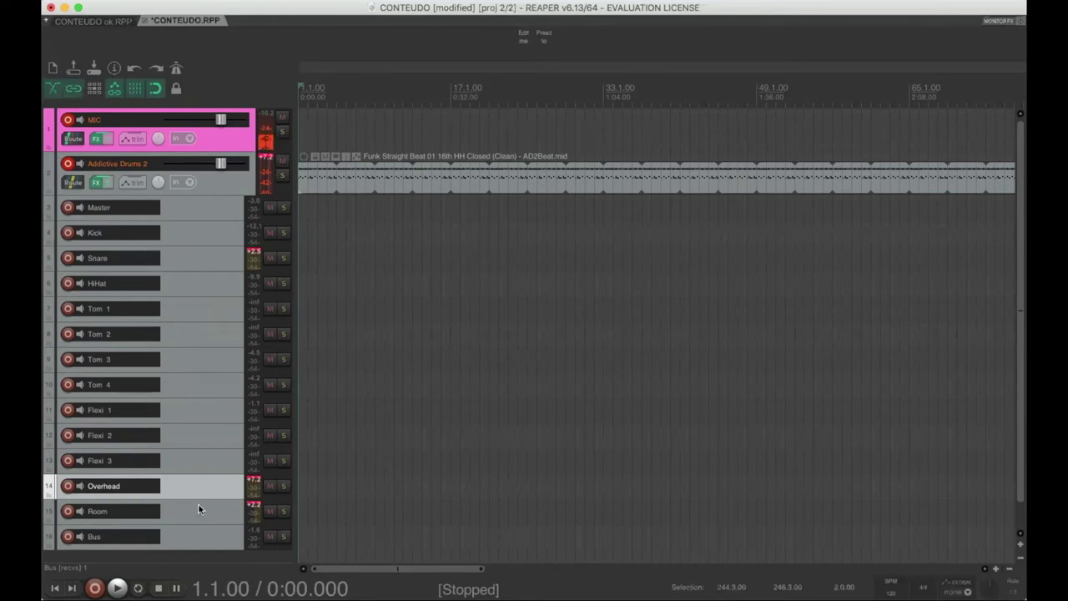
left_click(195, 531)
scroll(195, 526, "right", 2)
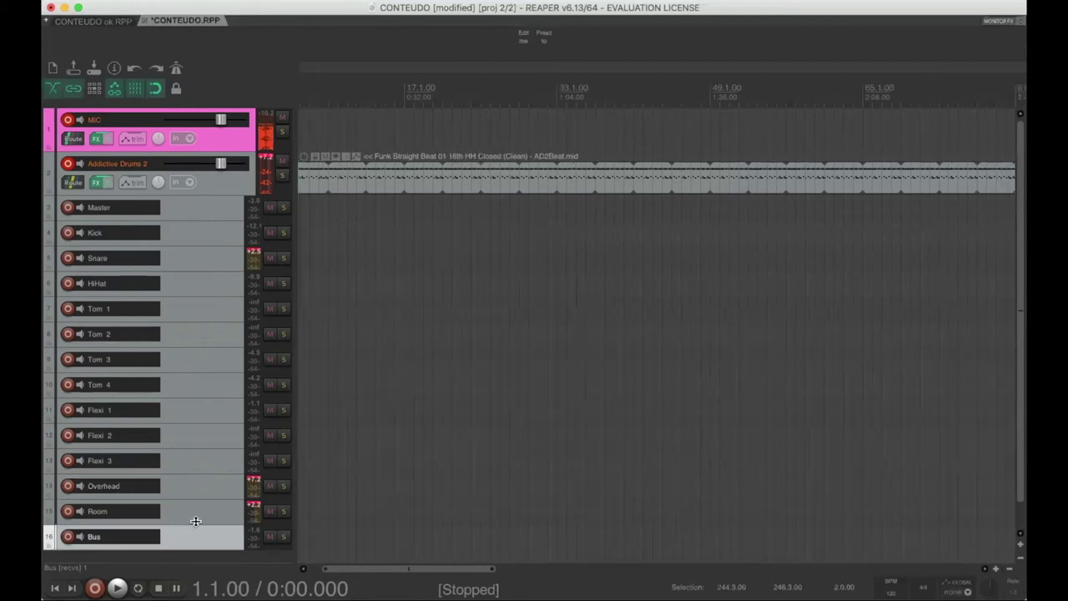
scroll(195, 524, "down", 1)
scroll(195, 522, "down", 2)
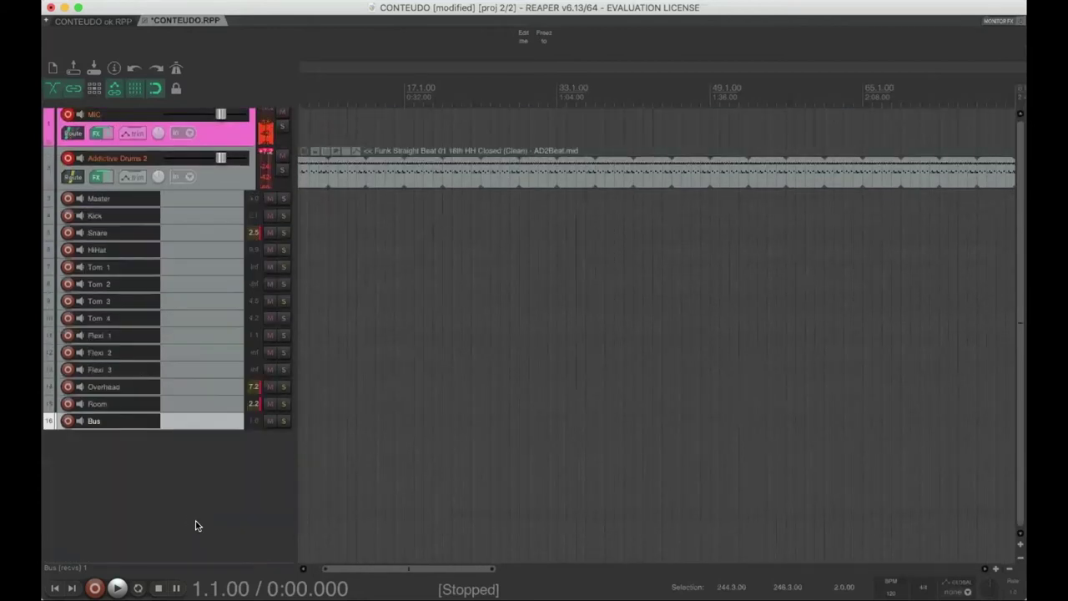
left_click(172, 479)
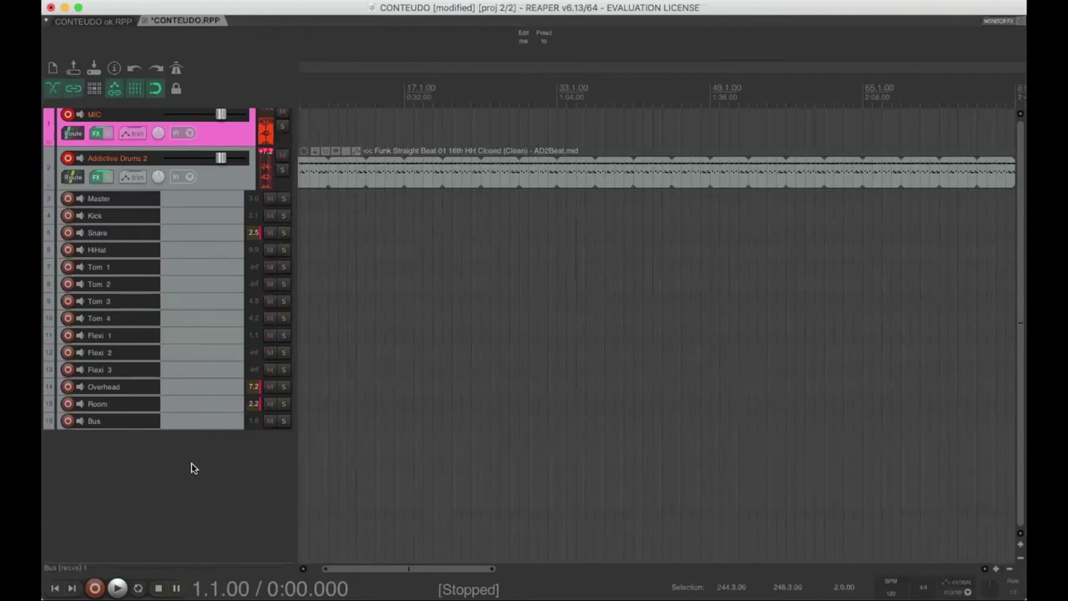
double_click(192, 468)
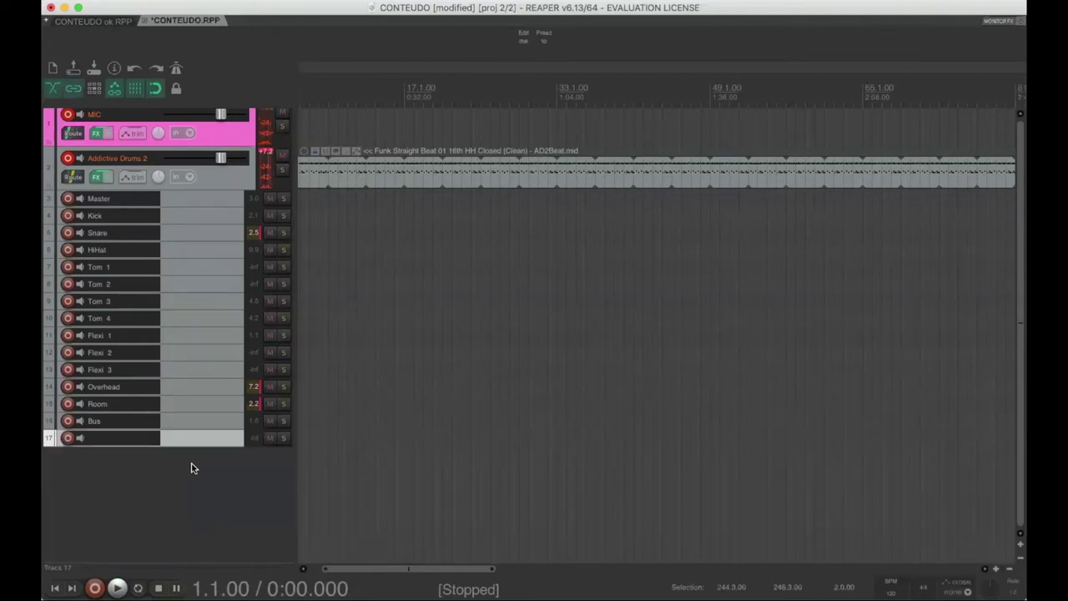
Enlarge the new track 17 and name it DRUMS.
left_click(173, 448)
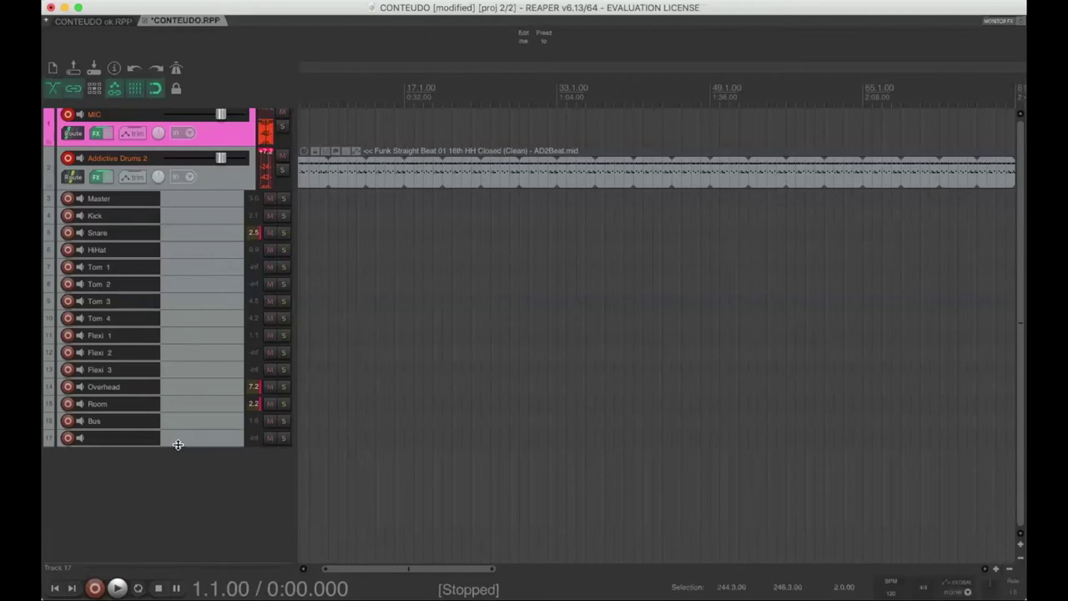
left_click_drag(177, 447, 178, 493)
double_click(105, 441)
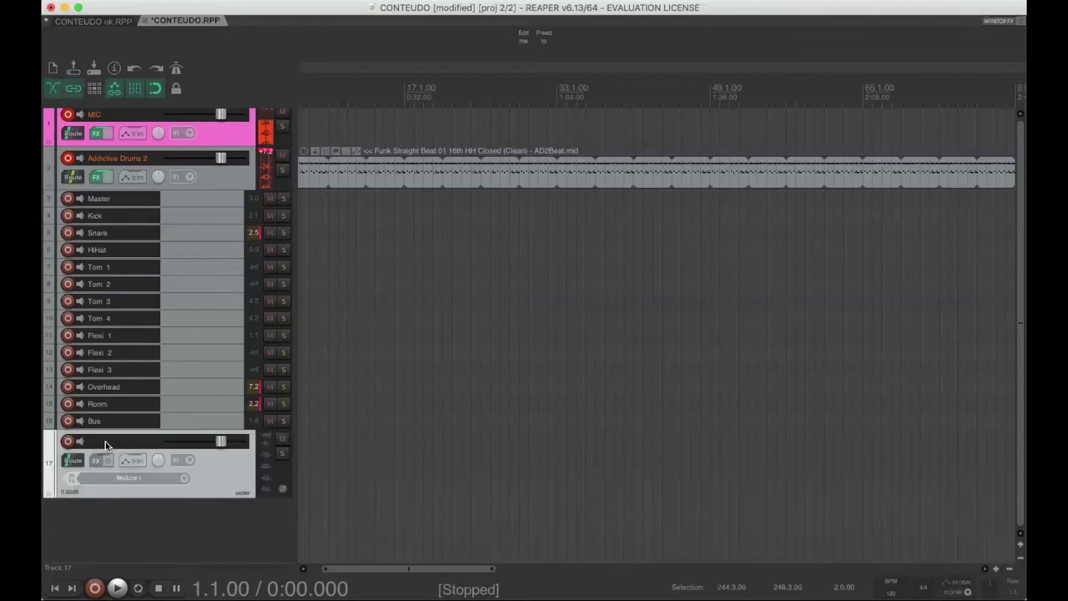
type("DRU")
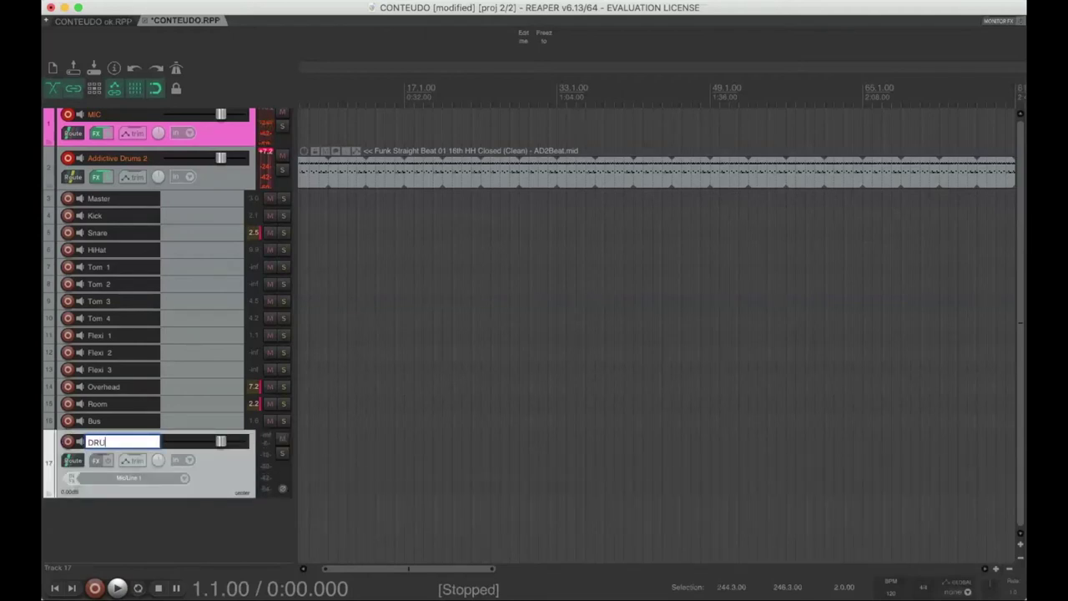
type("MS")
key("Return")
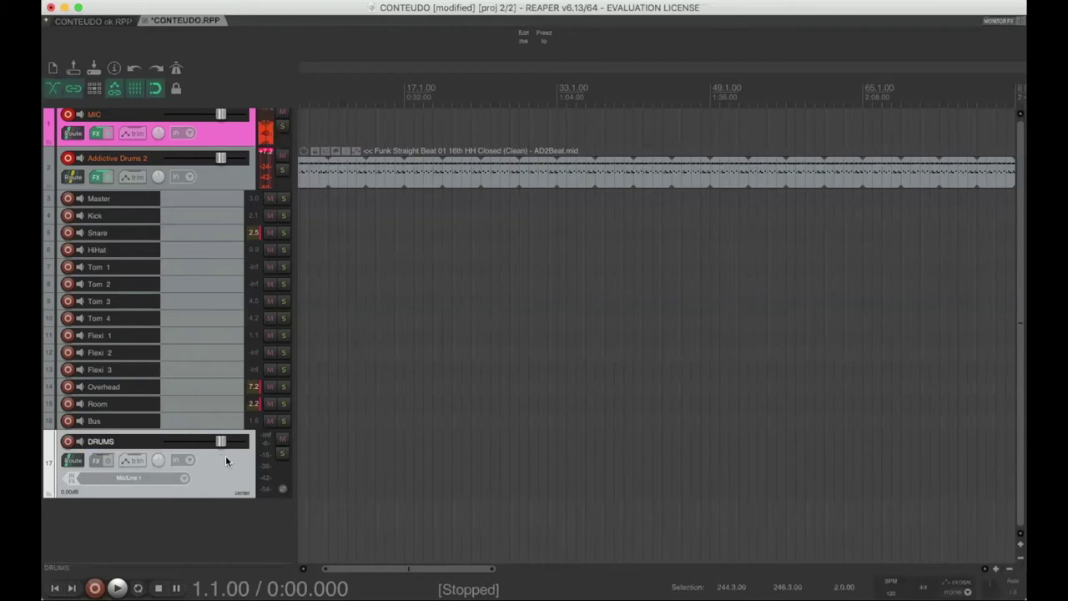
Move the DRUMS track directly above Addictive Drums 2 and nest the tracks from Addictive Drums 2 to Bus inside it as a folder.
left_click_drag(204, 144, 204, 147)
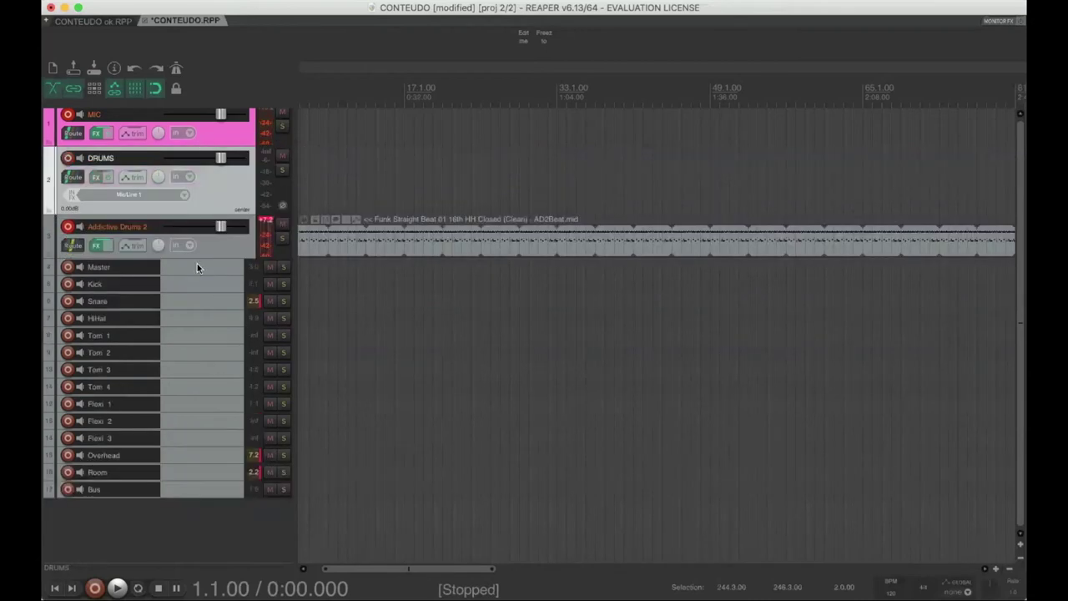
left_click(192, 527)
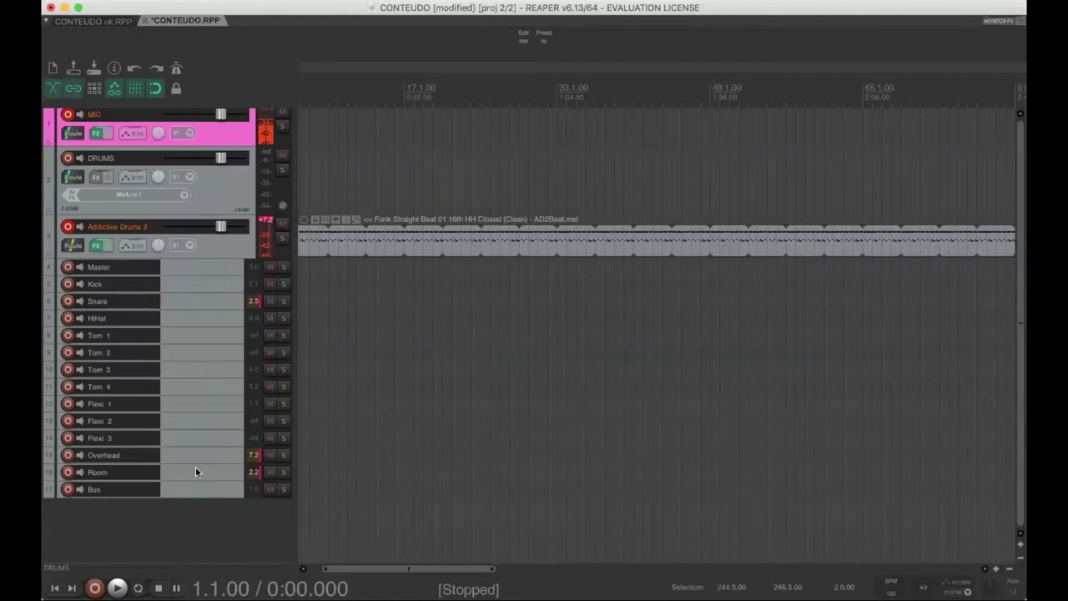
left_click(196, 490)
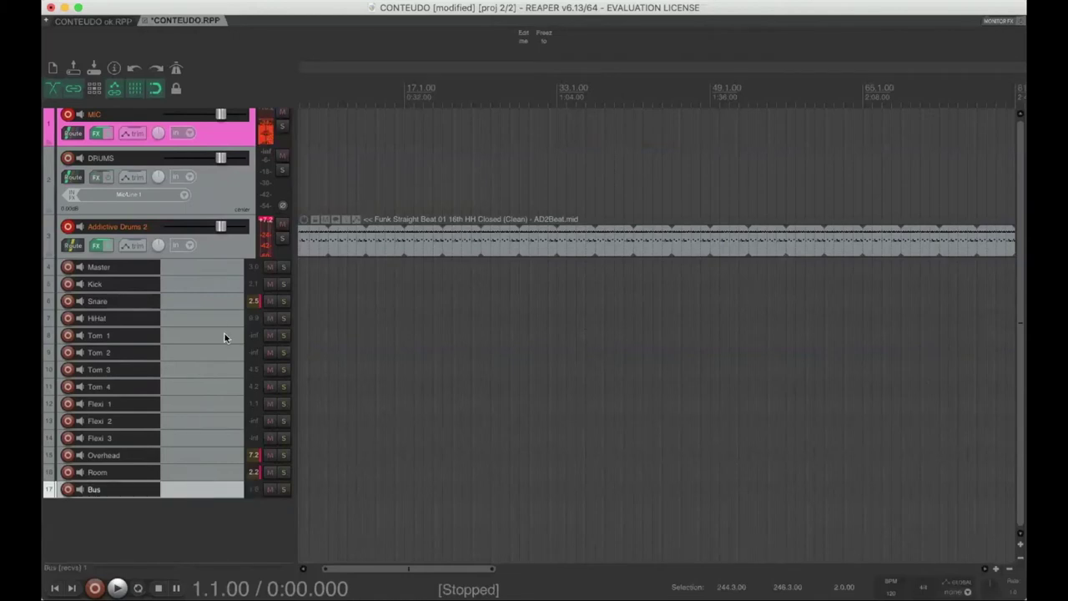
left_click(216, 241, "shift")
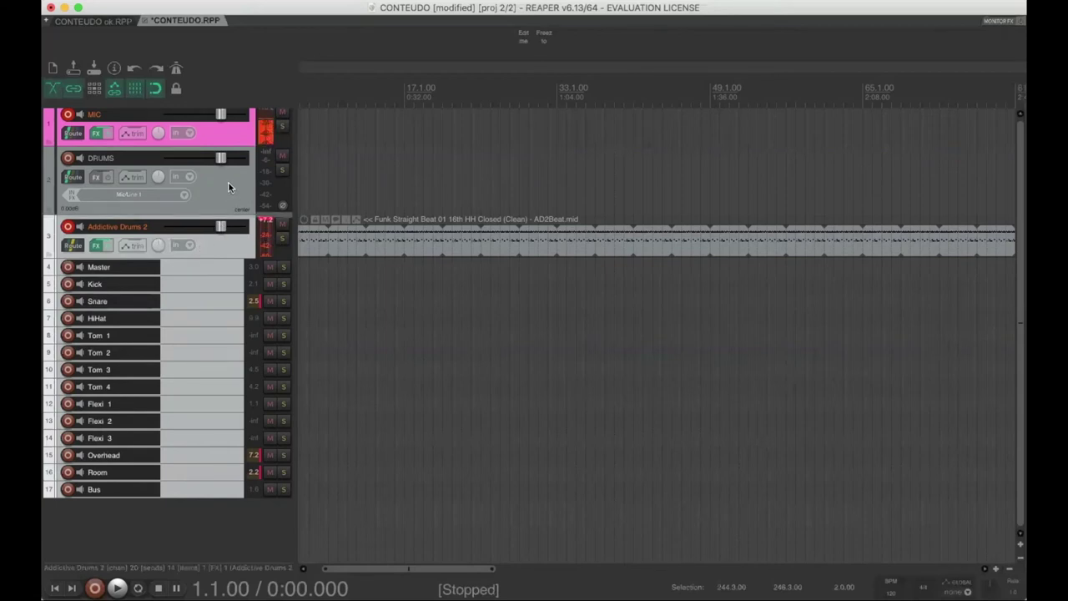
left_click_drag(229, 183, 231, 181)
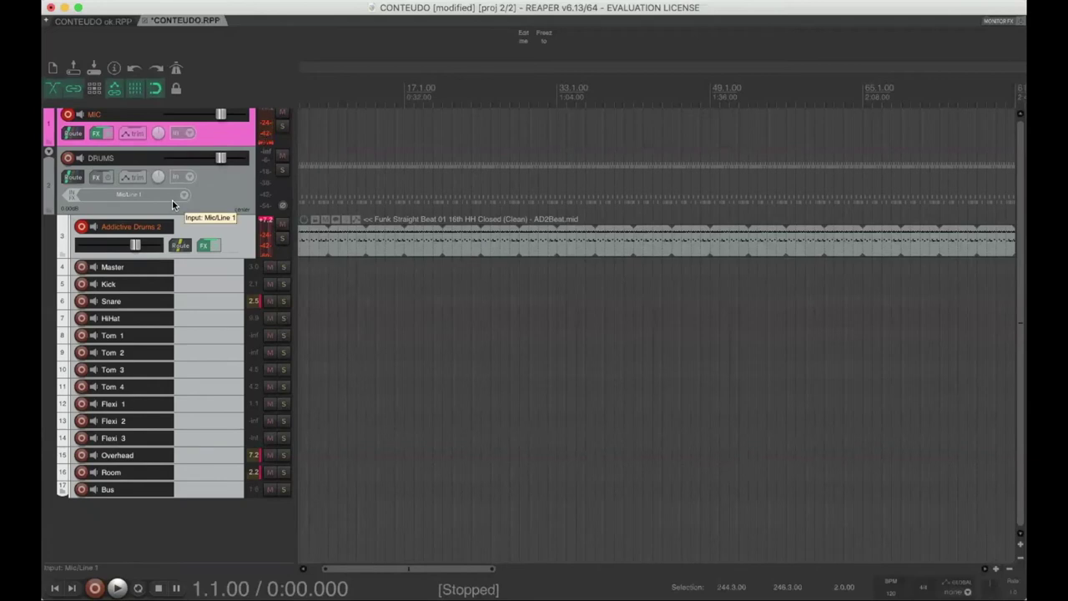
Play the beat and toggle the DRUMS folder track's mute on and off to check that it controls all drum tracks.
key("space")
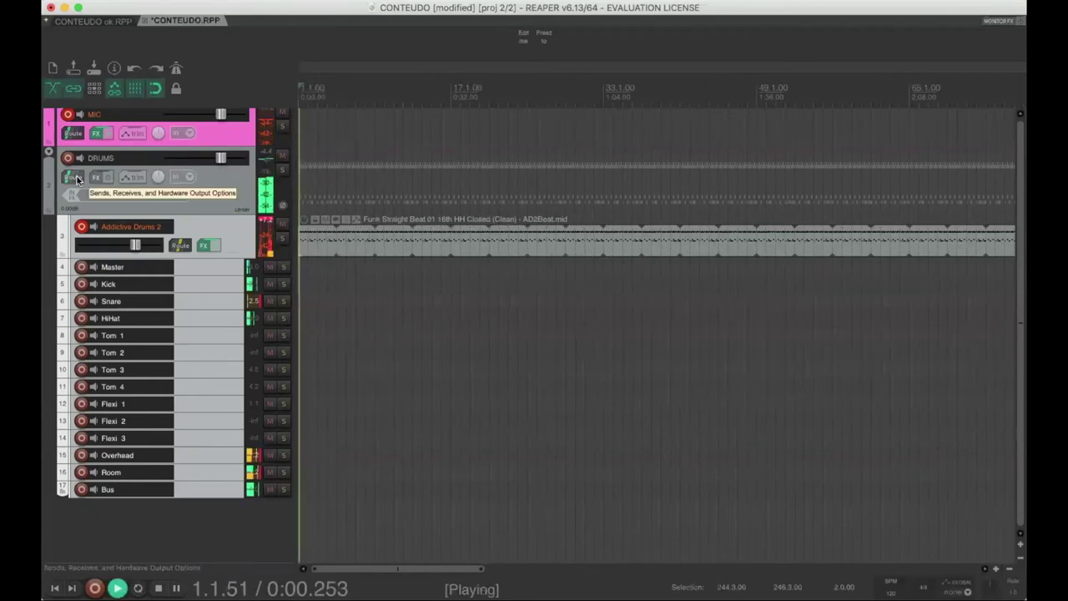
left_click(227, 189)
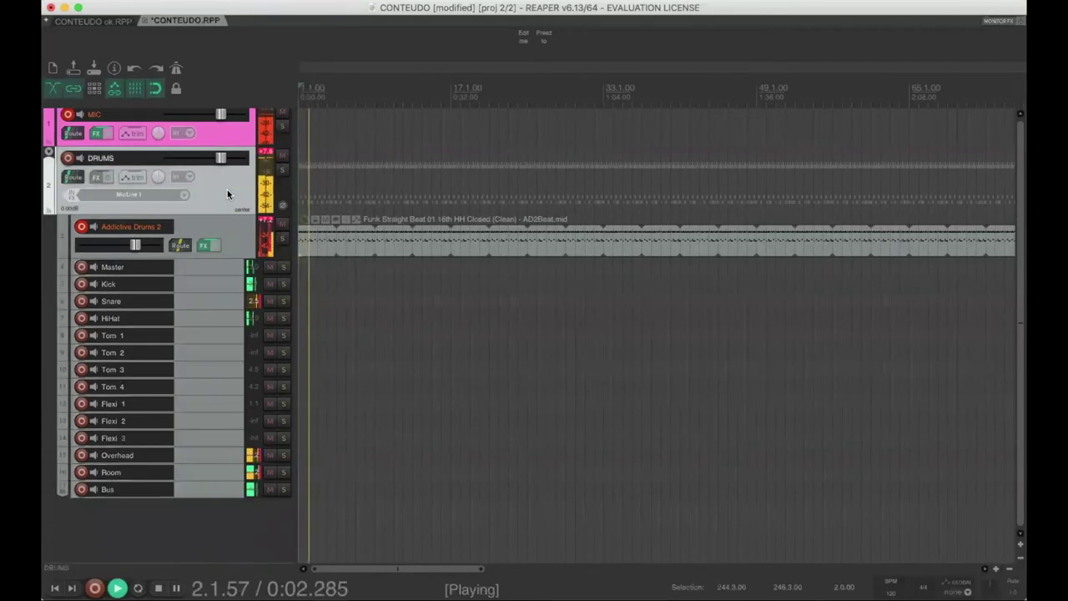
key("F5")
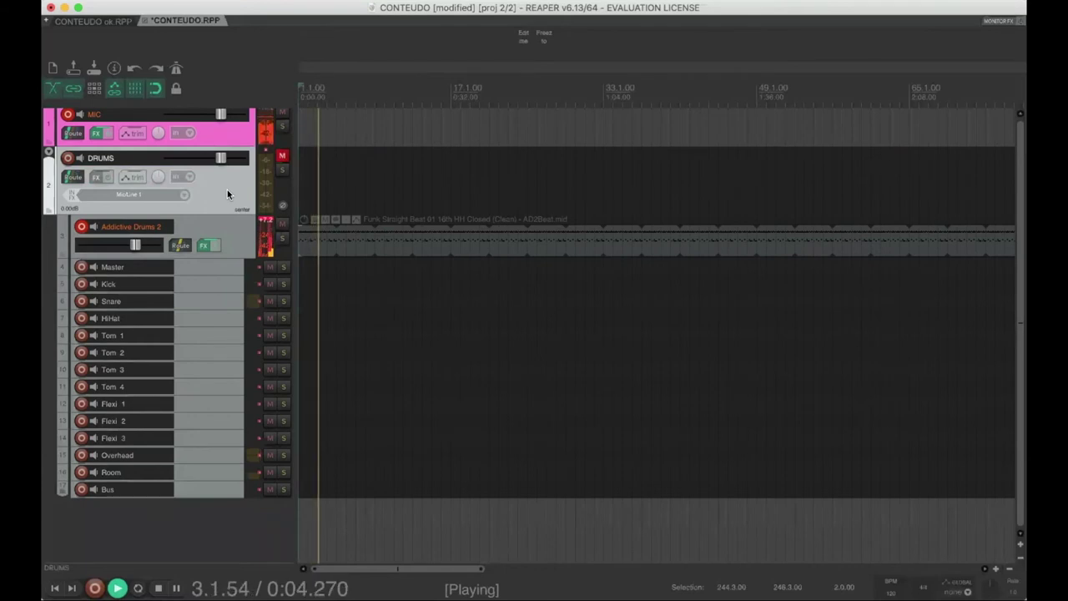
key("F5")
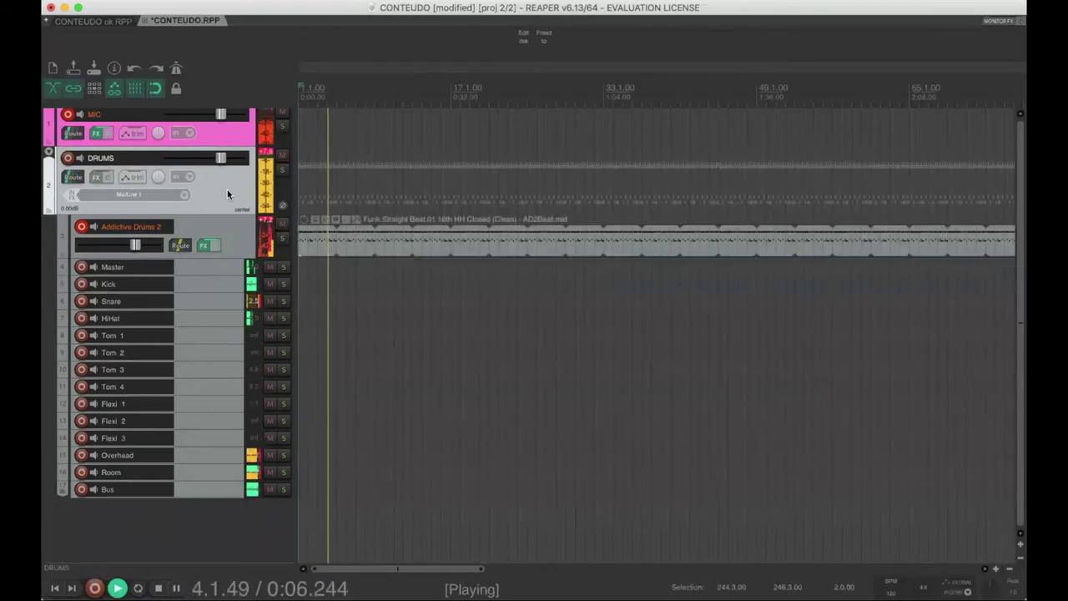
key("space")
Play the beat again while testing the DRUMS folder's volume, return it to 0.00 dB, and stop playback.
key("space")
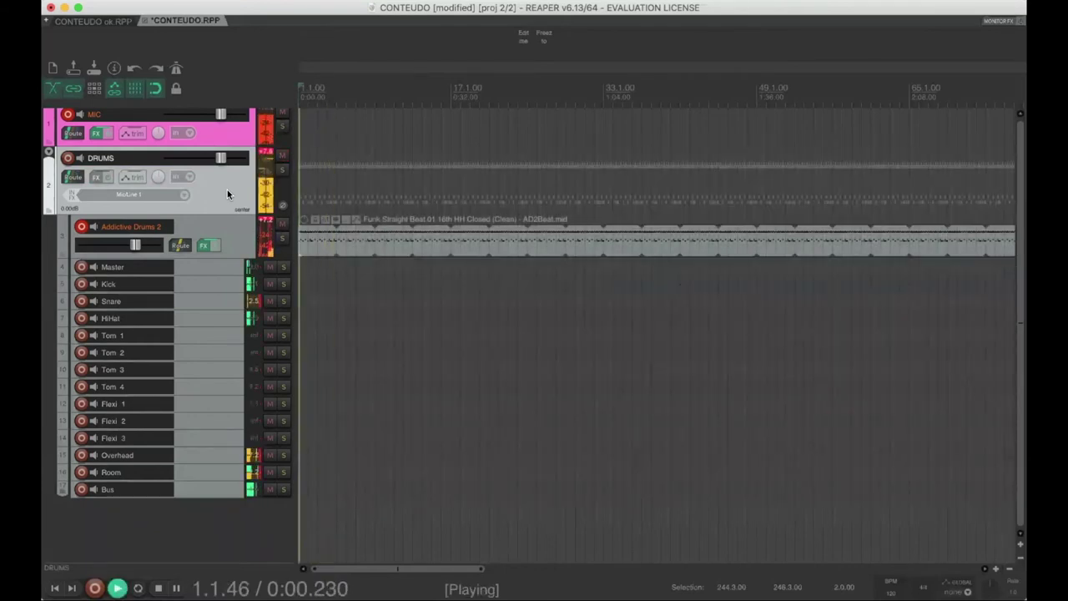
mouse_move(221, 158)
left_mouse_down()
mouse_move(185, 159)
mouse_move(220, 161)
left_mouse_up()
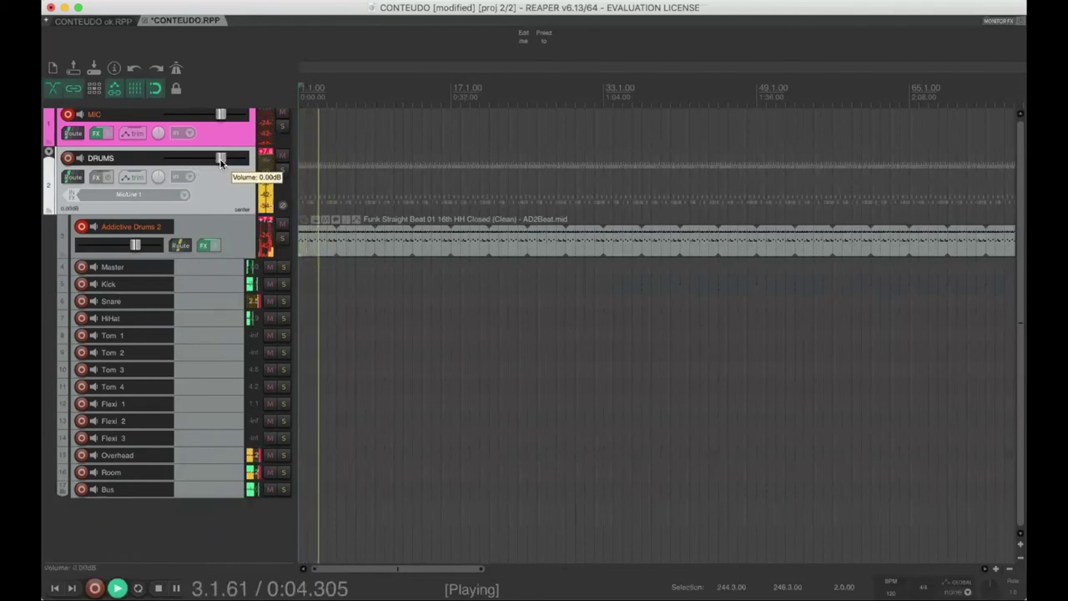
key("space")
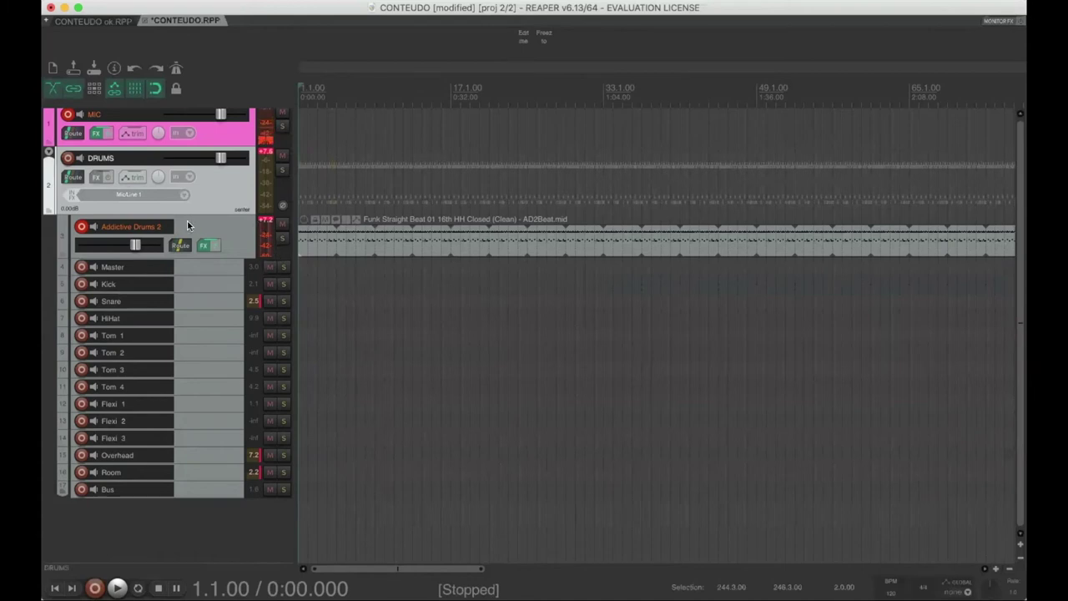
Set the color of the selected tracks from DRUMS to Bus to the custom red Maraschino.
right_click(210, 489)
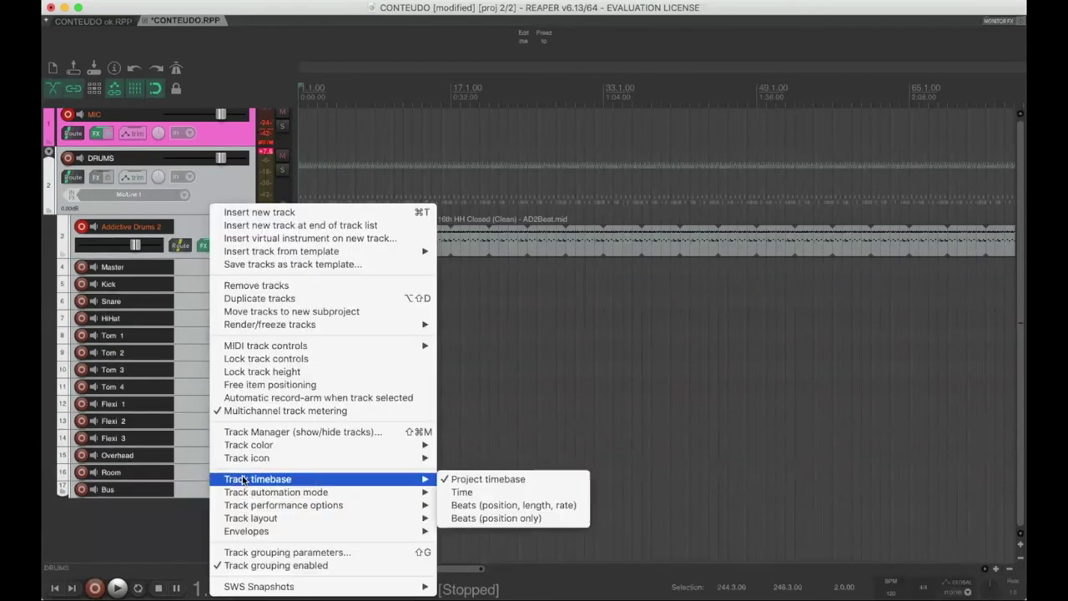
mouse_move(250, 459)
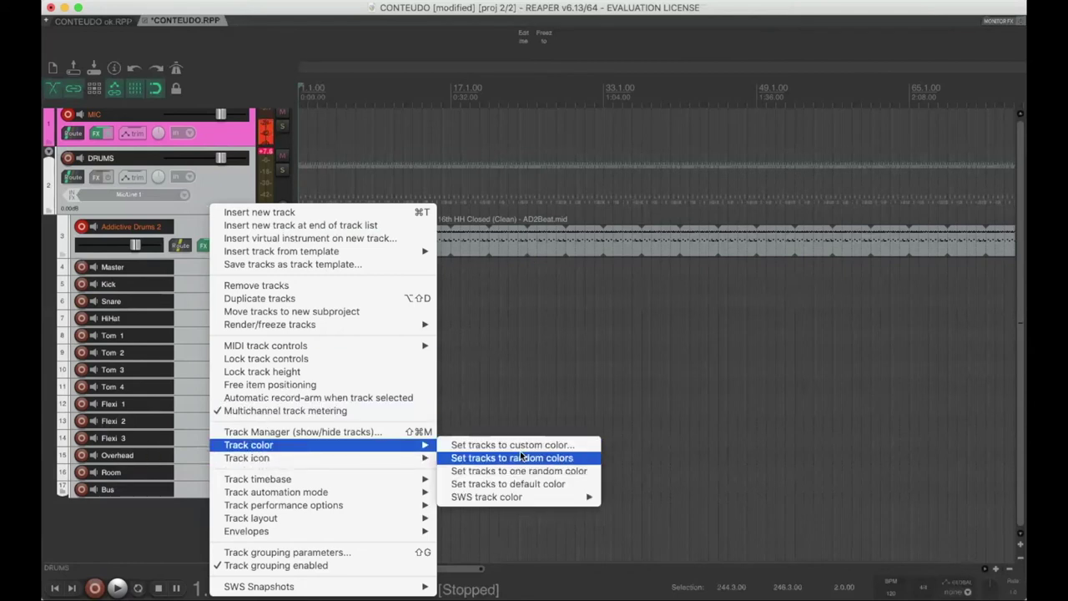
left_click(518, 444)
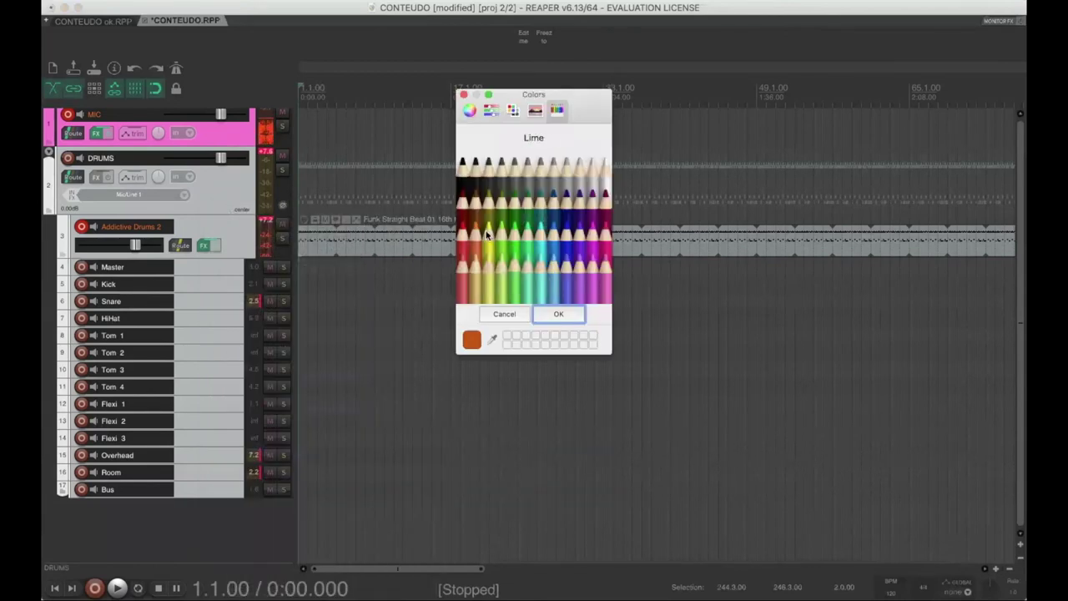
left_click(462, 244)
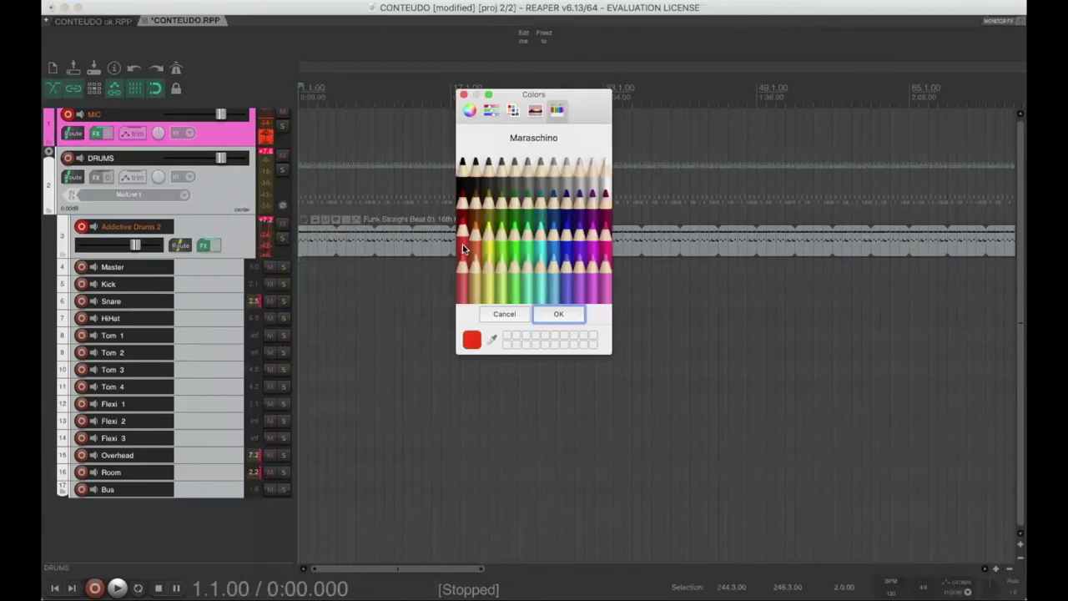
left_click(559, 315)
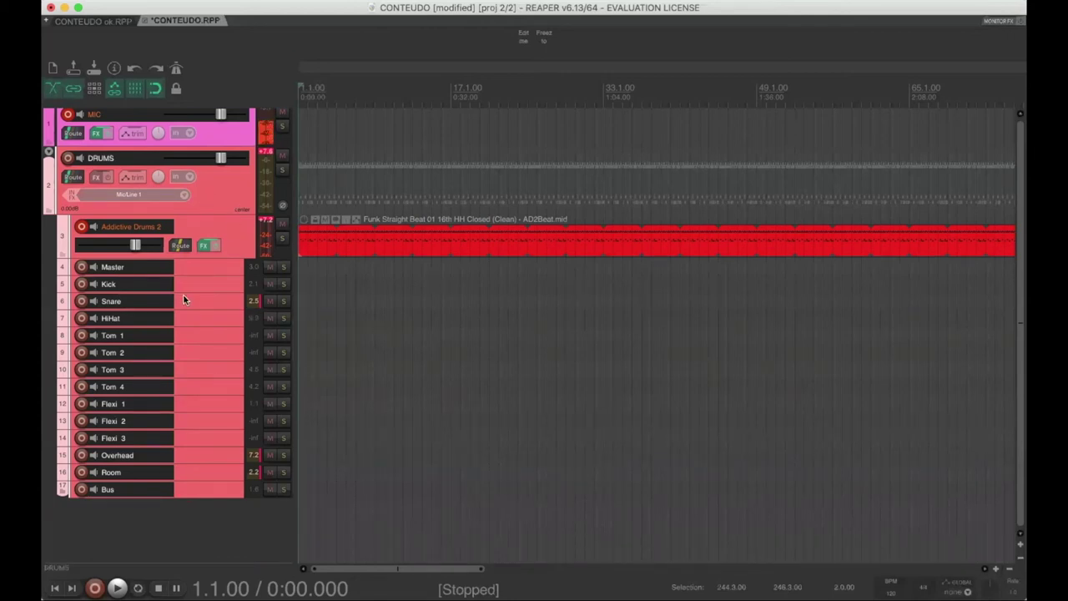
left_click(354, 254)
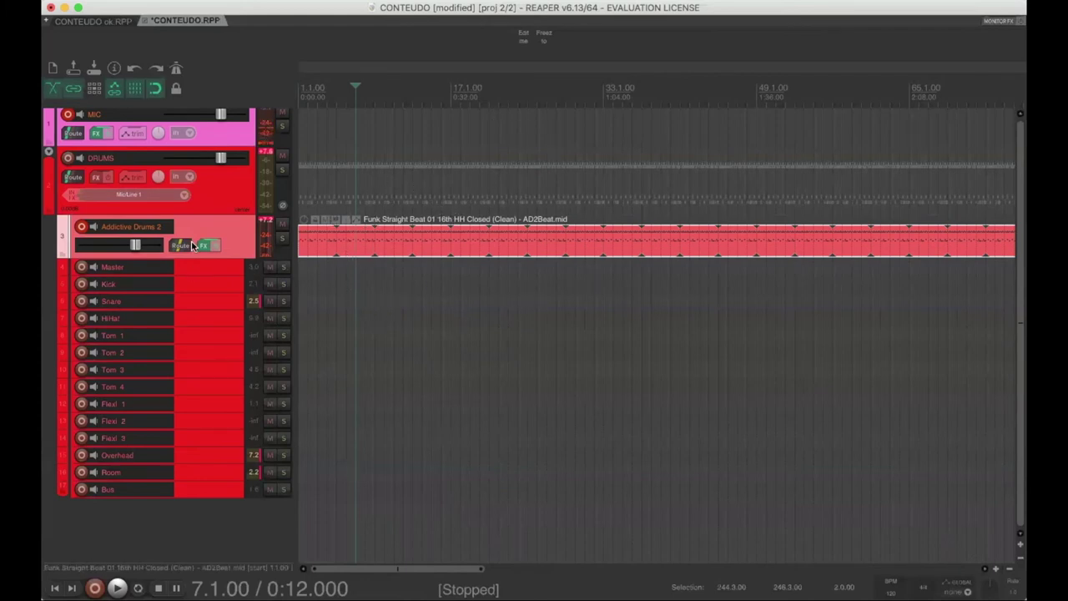
Start saving the tracks from DRUMS to Bus as a track template, create a DRUMS folder inside TrackTemplates, and cancel the save.
left_click(214, 197)
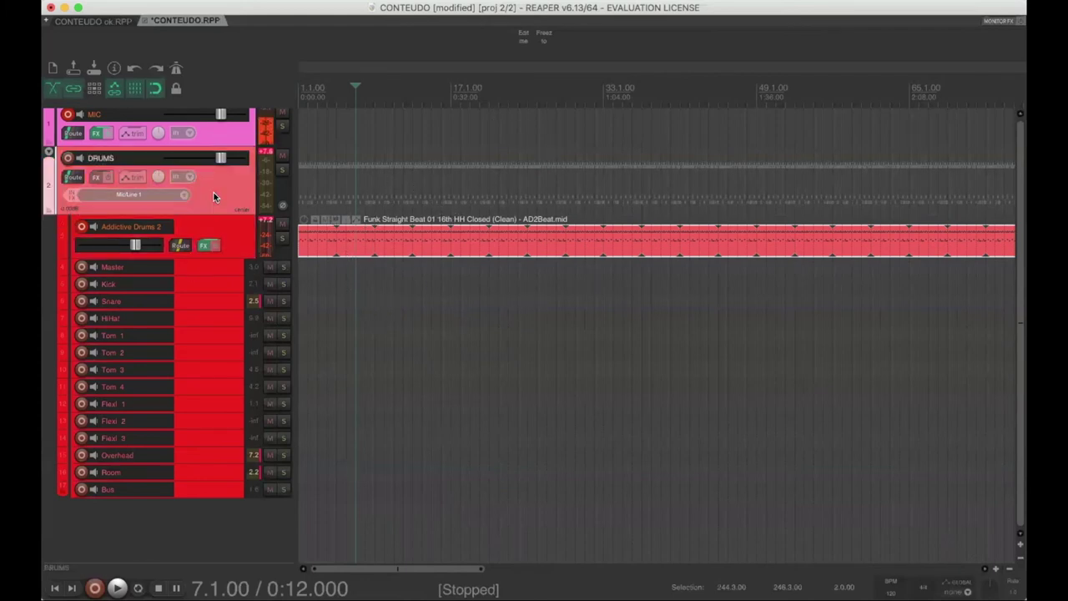
left_click(203, 491, "shift")
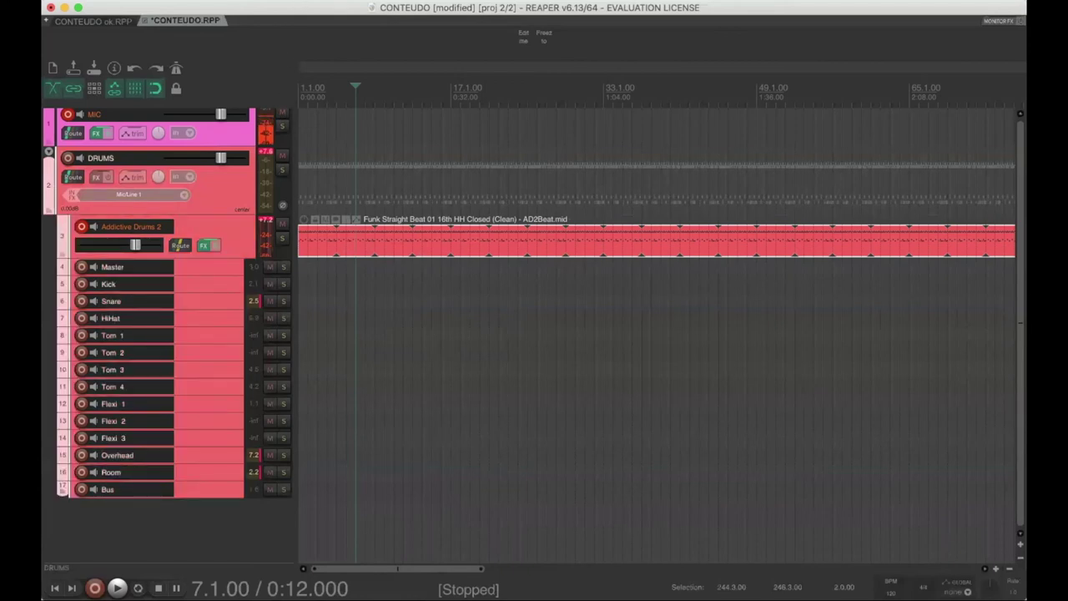
left_click(300, 0)
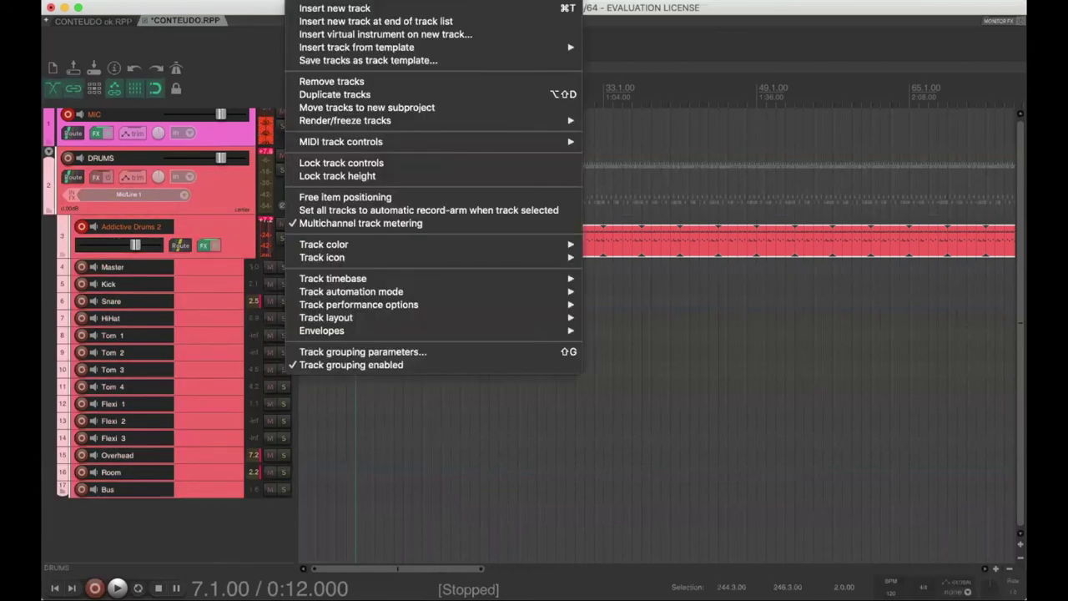
left_click(373, 61)
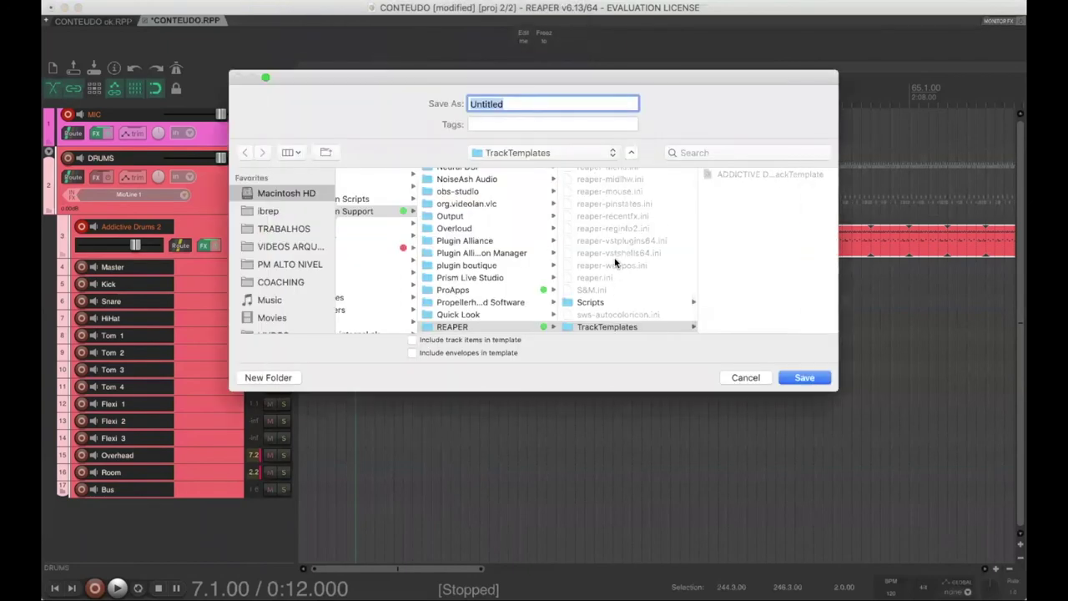
scroll(615, 263, "down", 2)
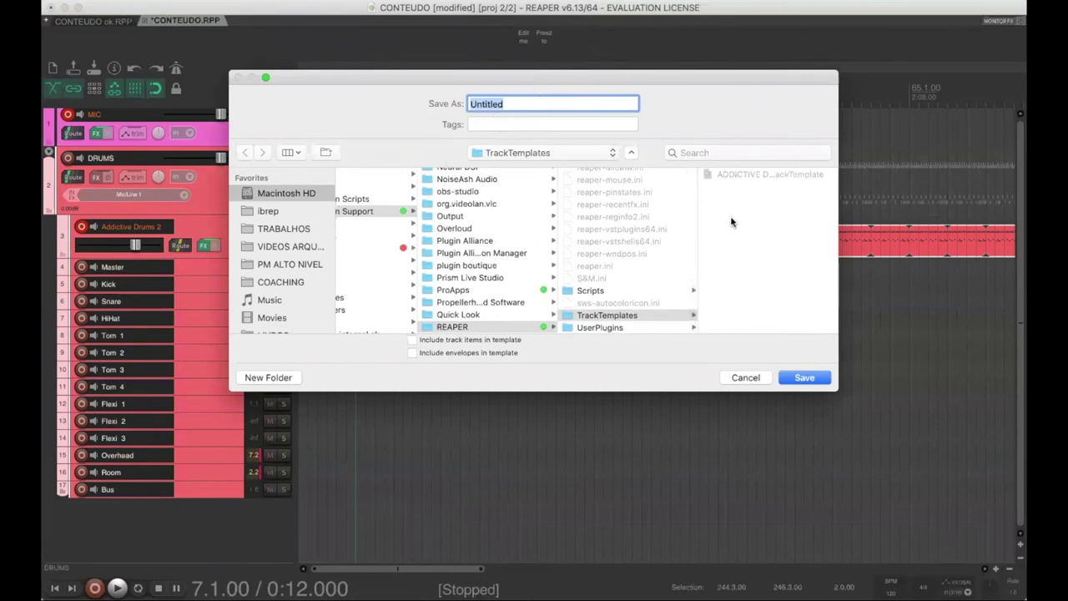
left_click(284, 378)
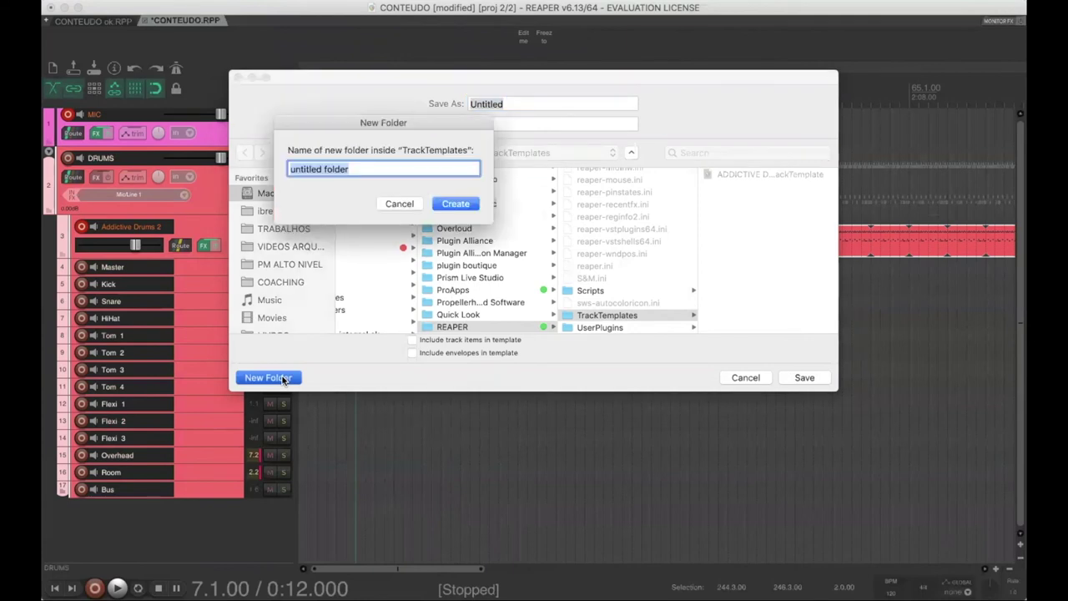
type("DRUMS")
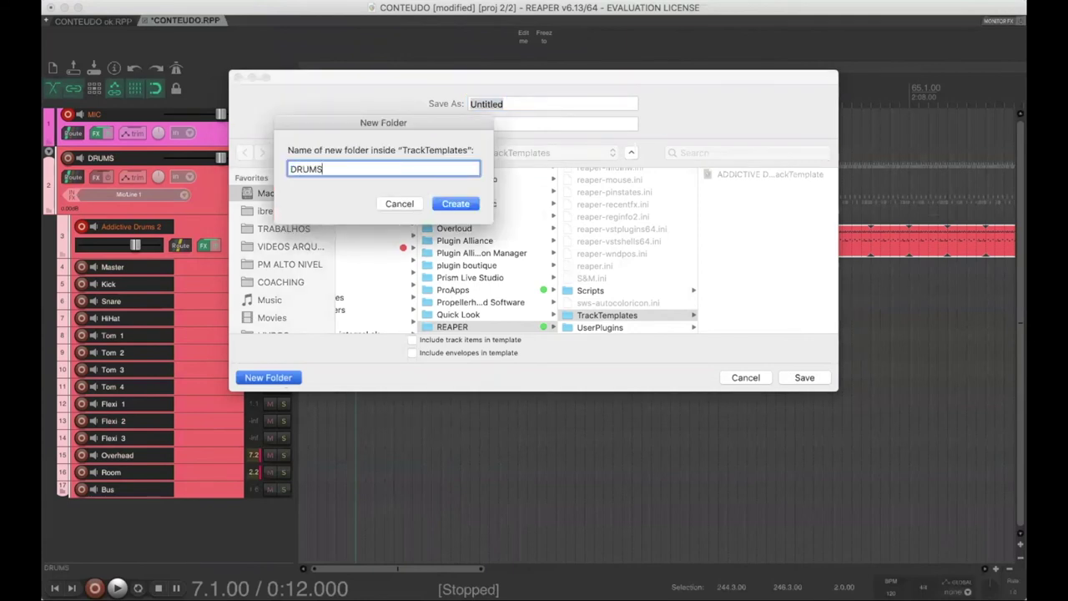
key("Return")
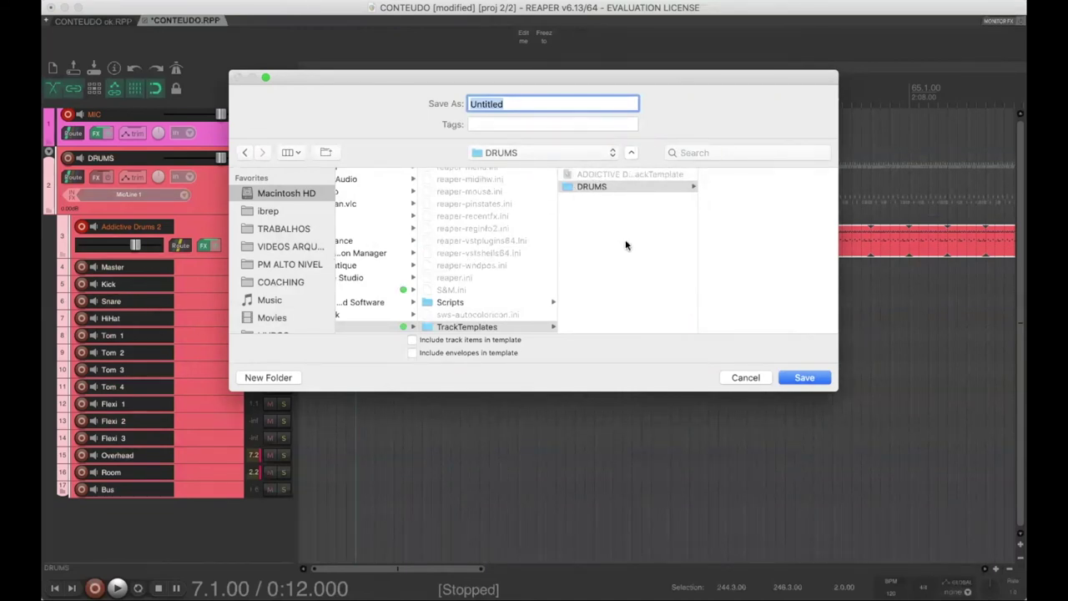
left_click(632, 190)
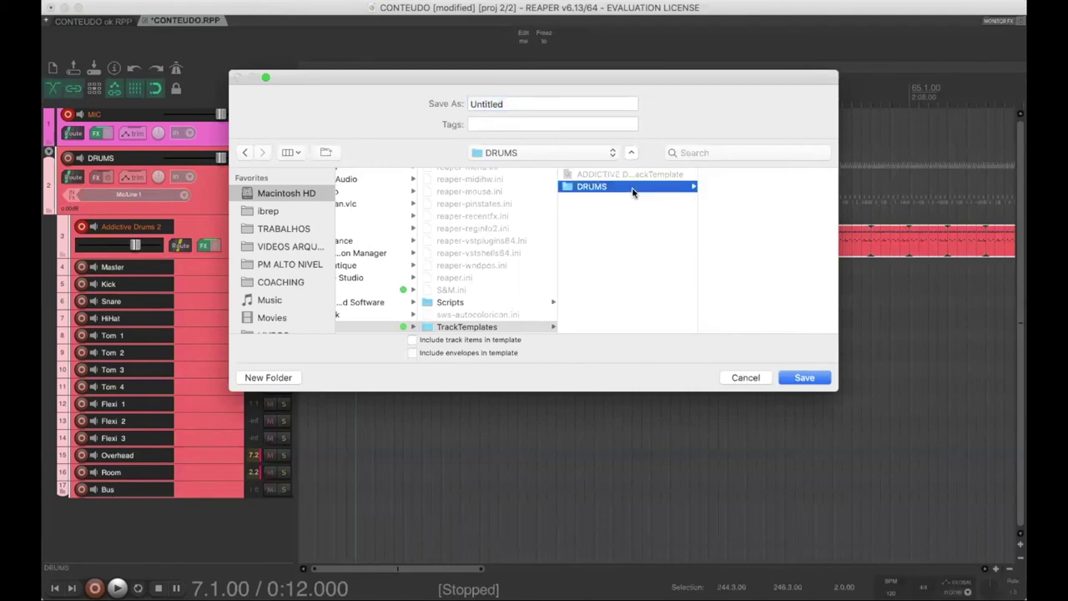
left_click(746, 377)
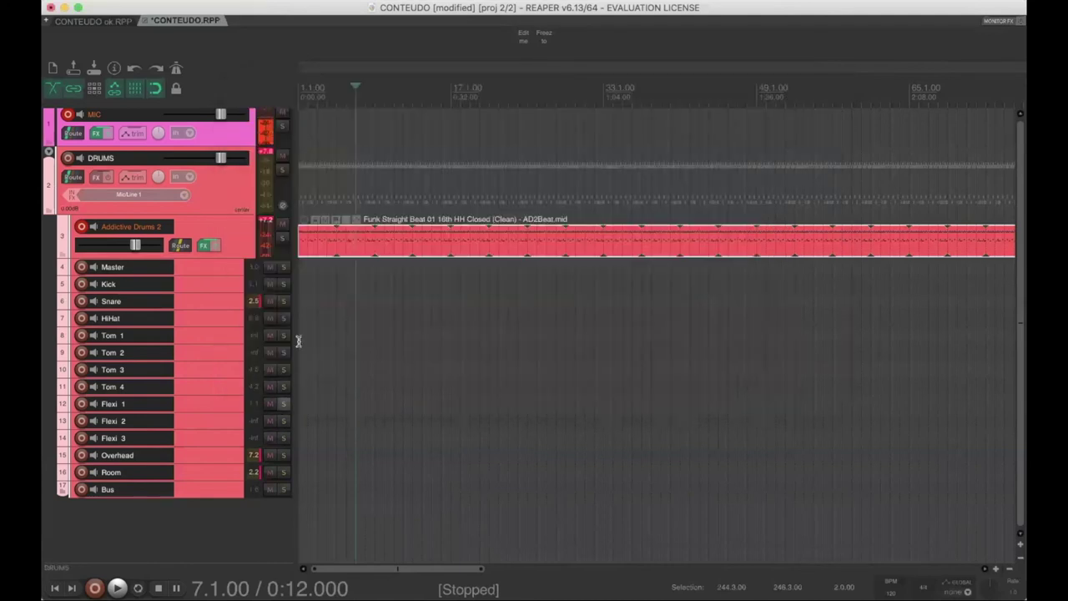
Delete all 16 tracks from the DRUMS folder down to Bus, leaving only the MIC track.
double_click(217, 192)
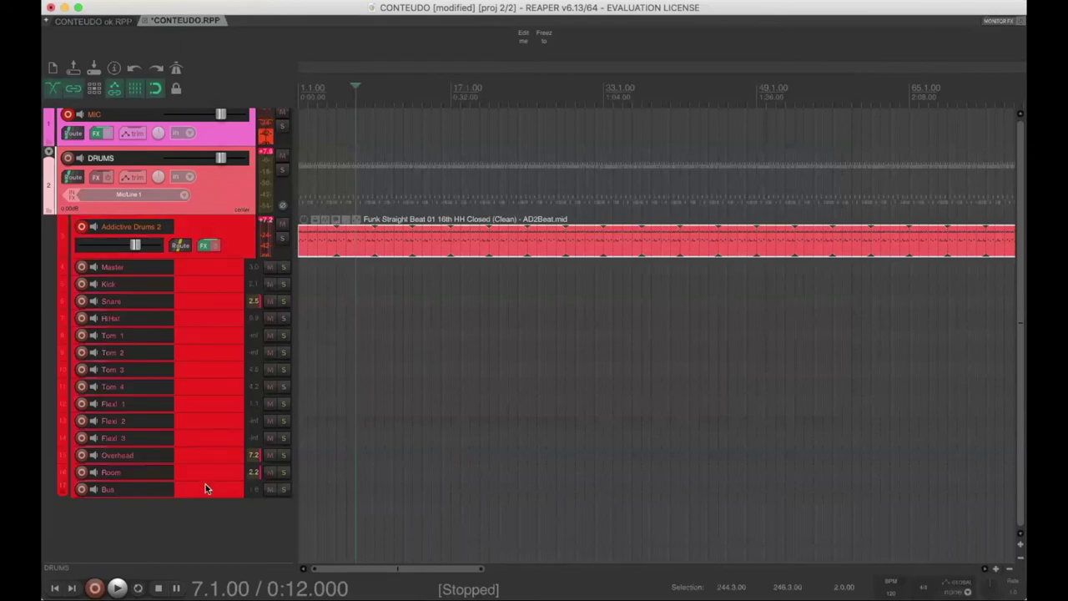
key("Delete")
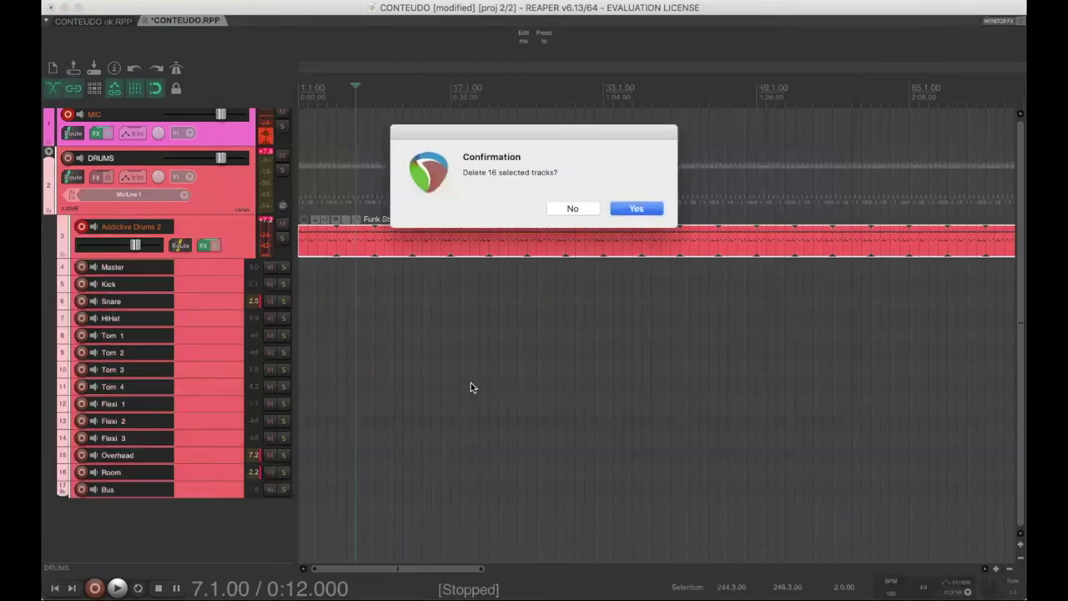
left_click(631, 210)
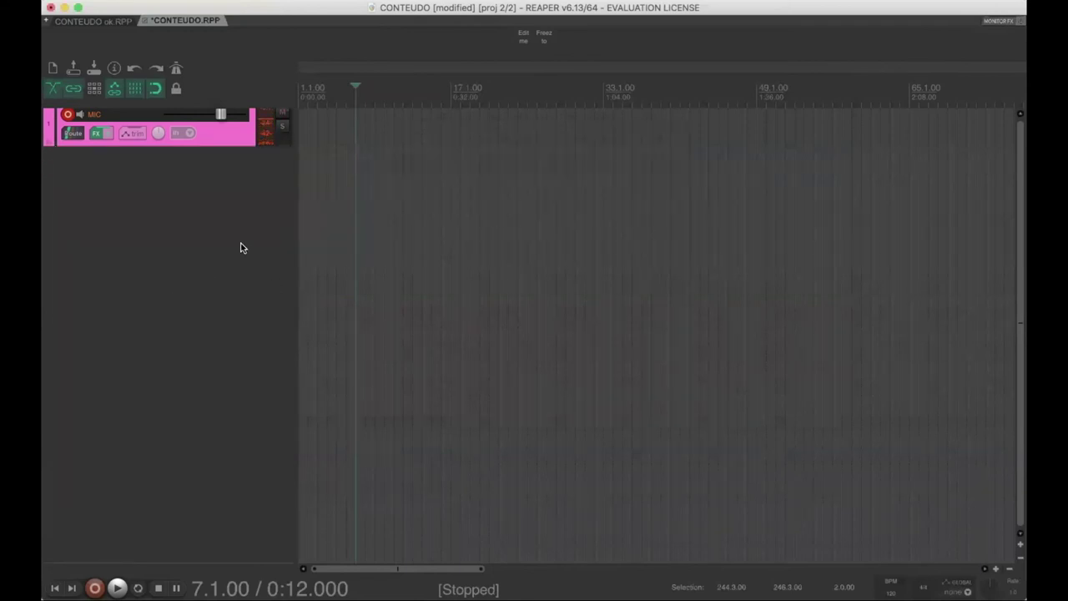
Return the edit cursor to the project start and insert the tracks from the ADDICTIVE DRUMS MULTITRACK template.
key("Home")
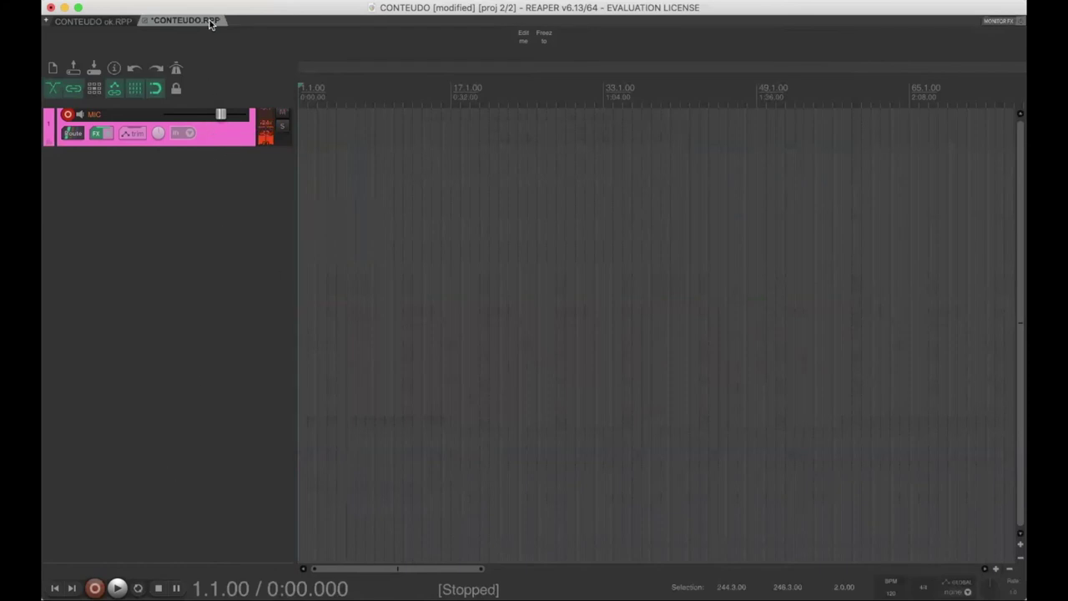
left_click(231, 0)
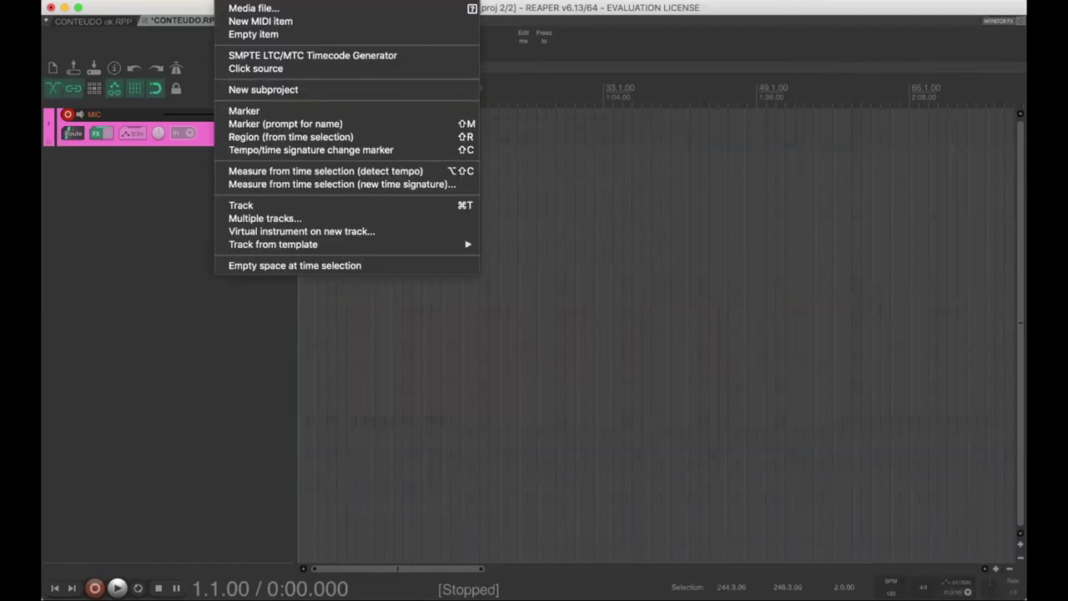
mouse_move(232, 244)
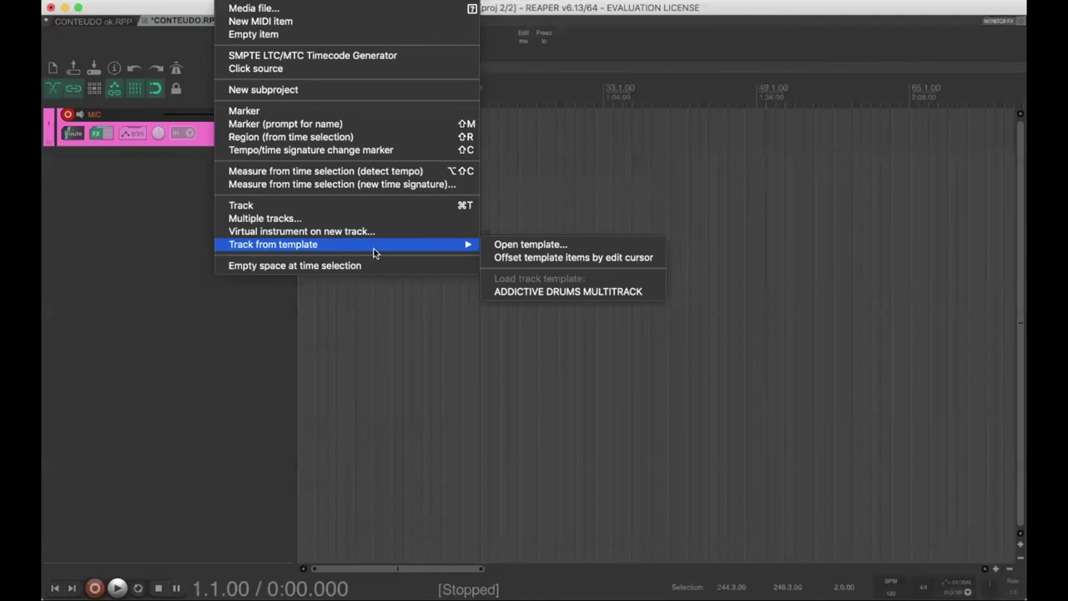
left_click(503, 292)
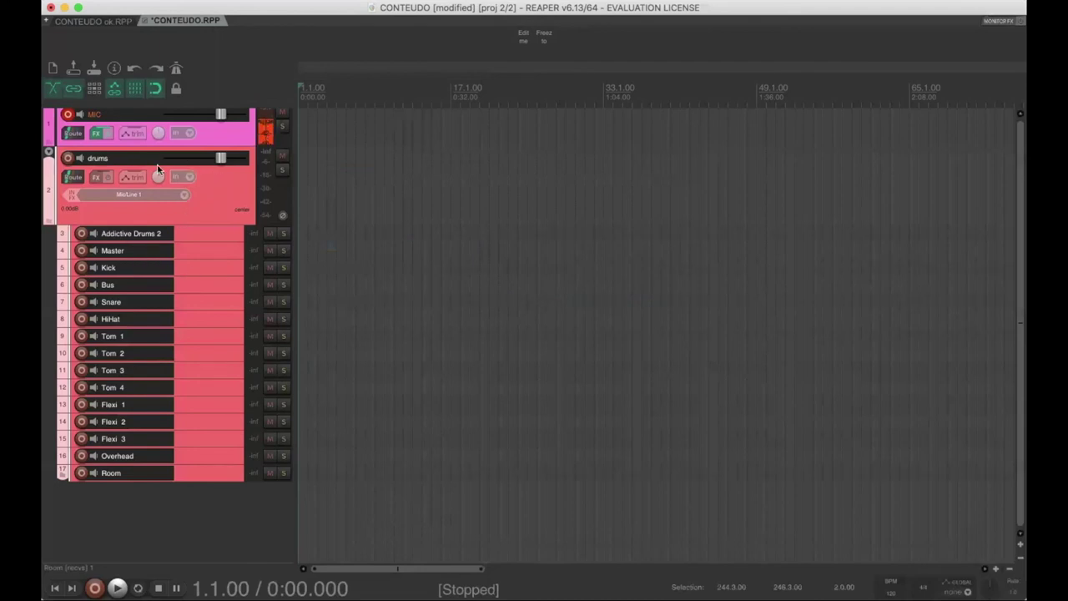
Enlarge the Addictive Drums 2 track and open its instrument window, moving it clear of the track's lane.
left_click(216, 198)
left_click(211, 231)
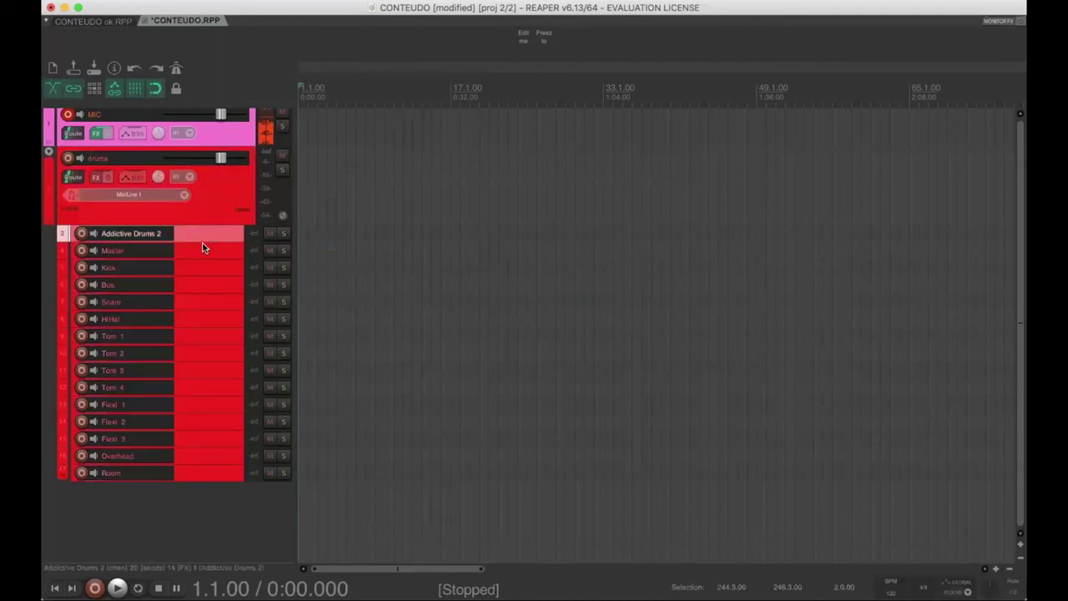
left_click_drag(203, 244, 207, 291)
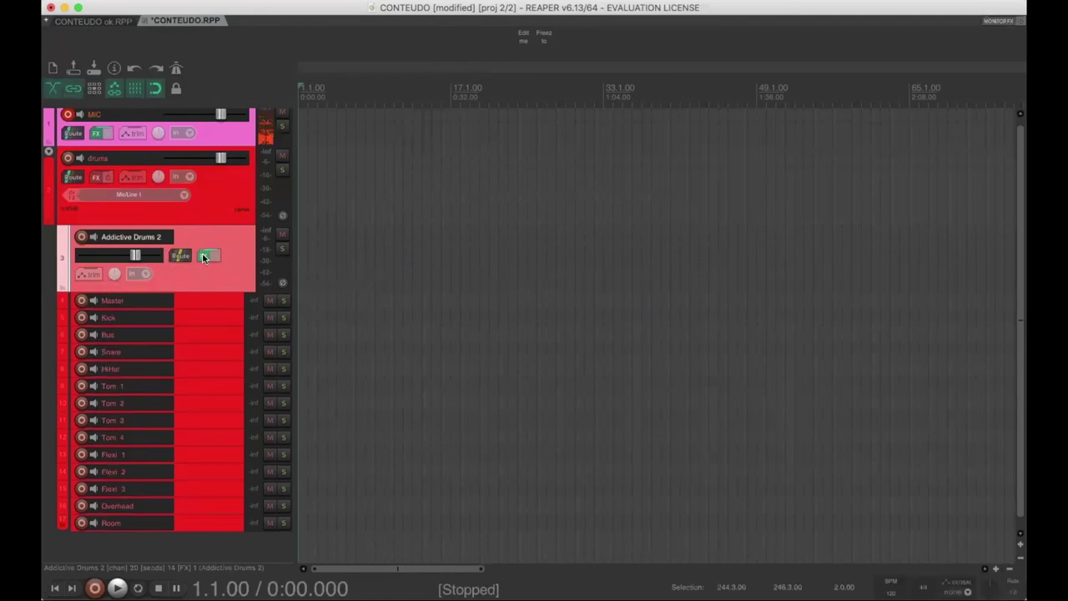
left_click(204, 256)
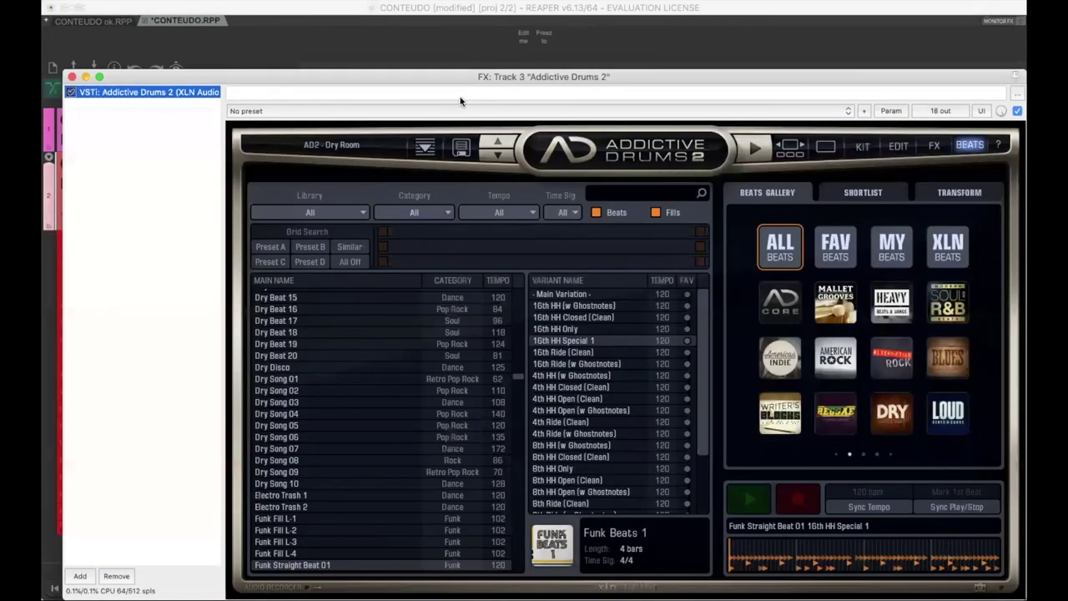
left_click_drag(530, 38, 433, 324)
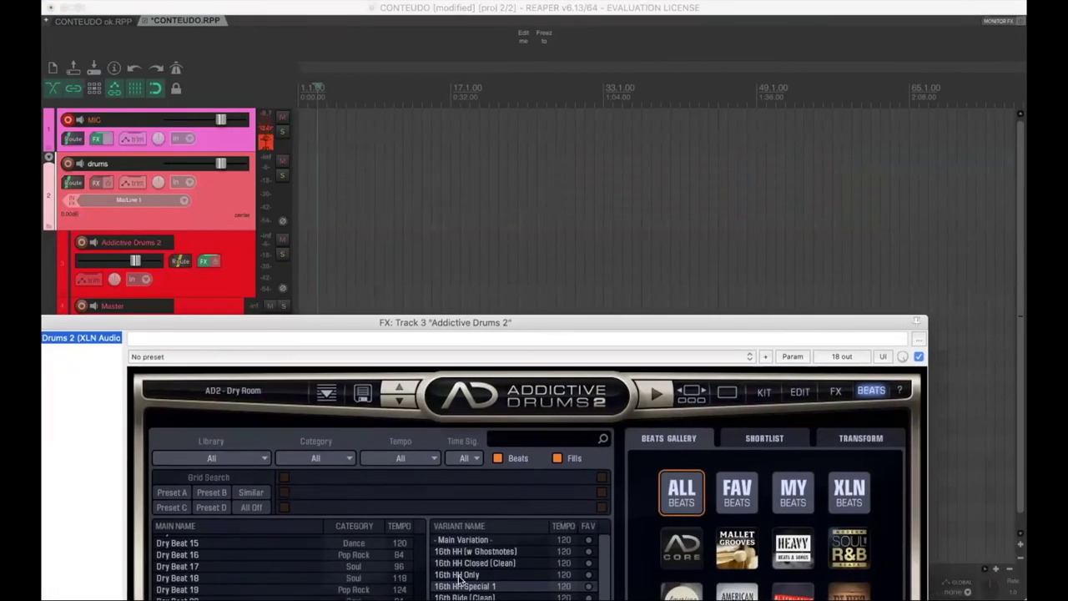
Place the 16th HH Special 1 beat at the start of the Addictive Drums 2 track, loop it past bar 65, and close the instrument window.
left_click_drag(464, 586, 298, 264)
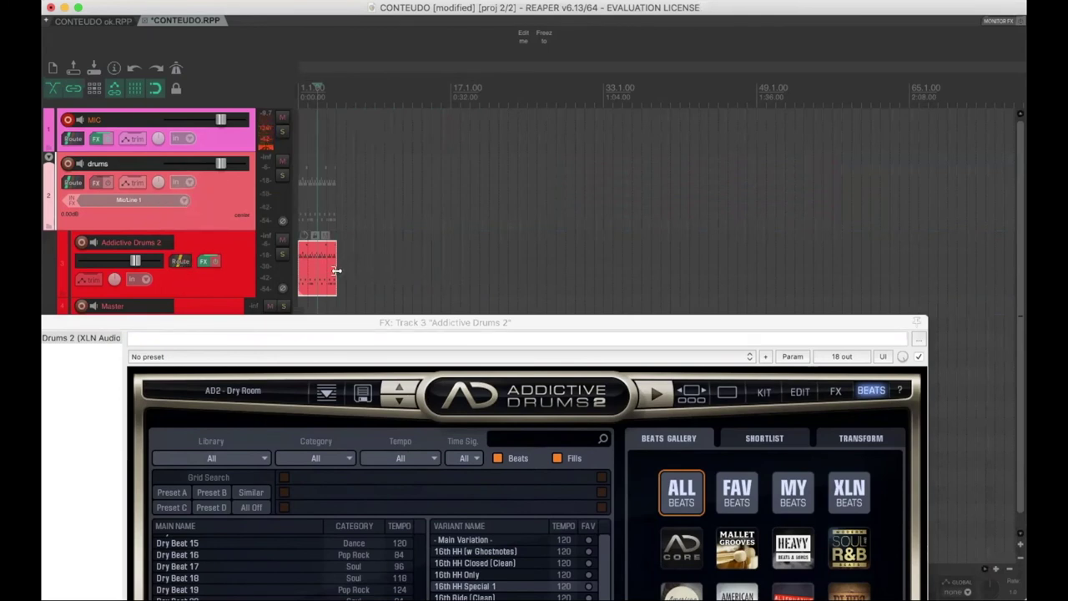
left_click_drag(336, 267, 966, 275)
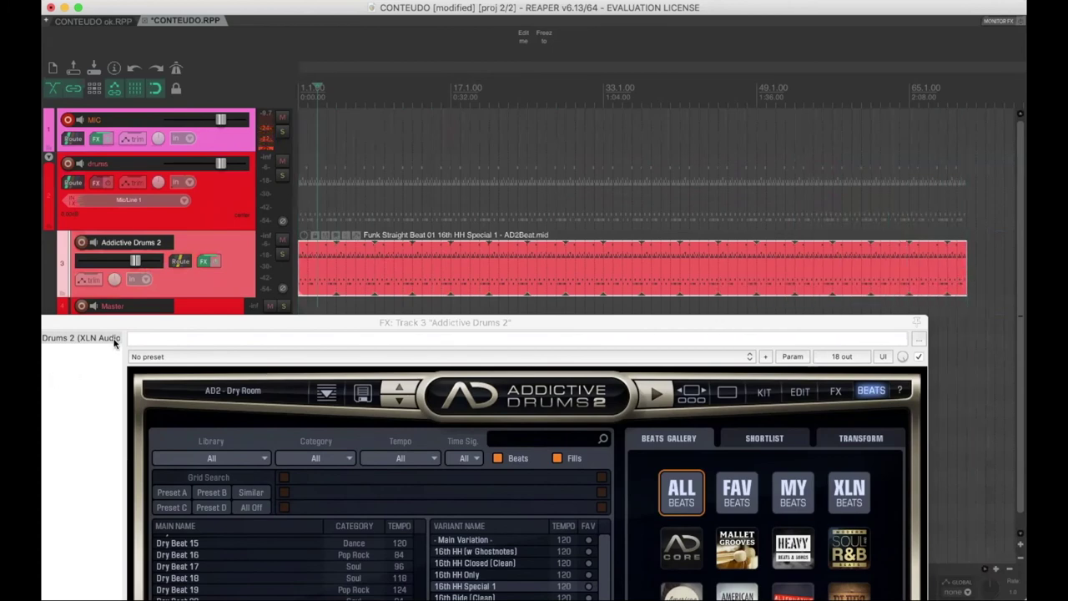
left_click_drag(150, 327, 354, 236)
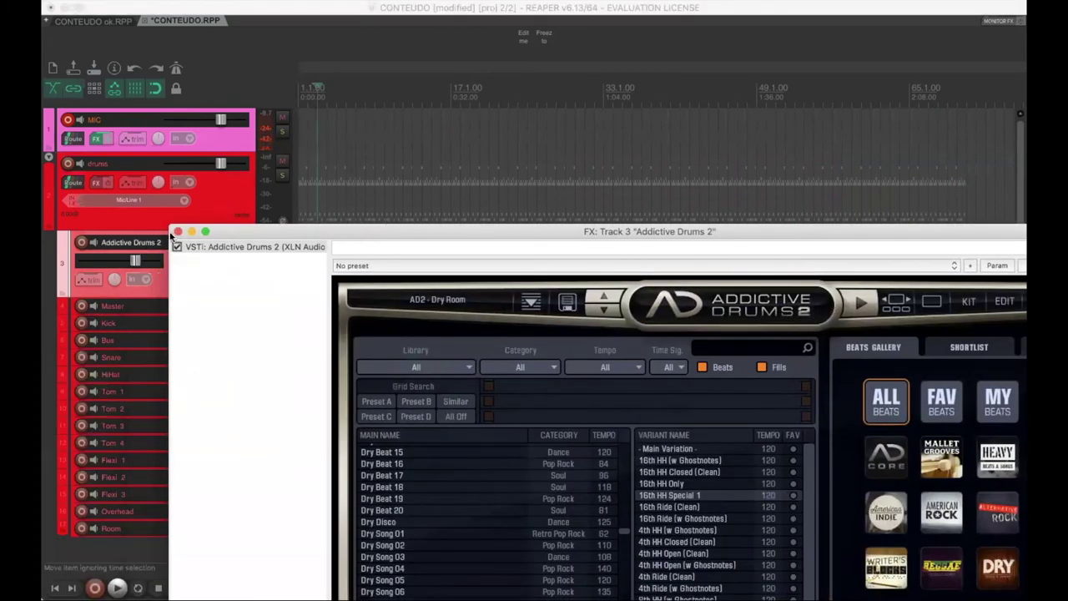
left_click(177, 232)
Play the beat from the project start to check the template's drum outputs, stop playback, and save the project.
left_click(317, 325)
key("Home")
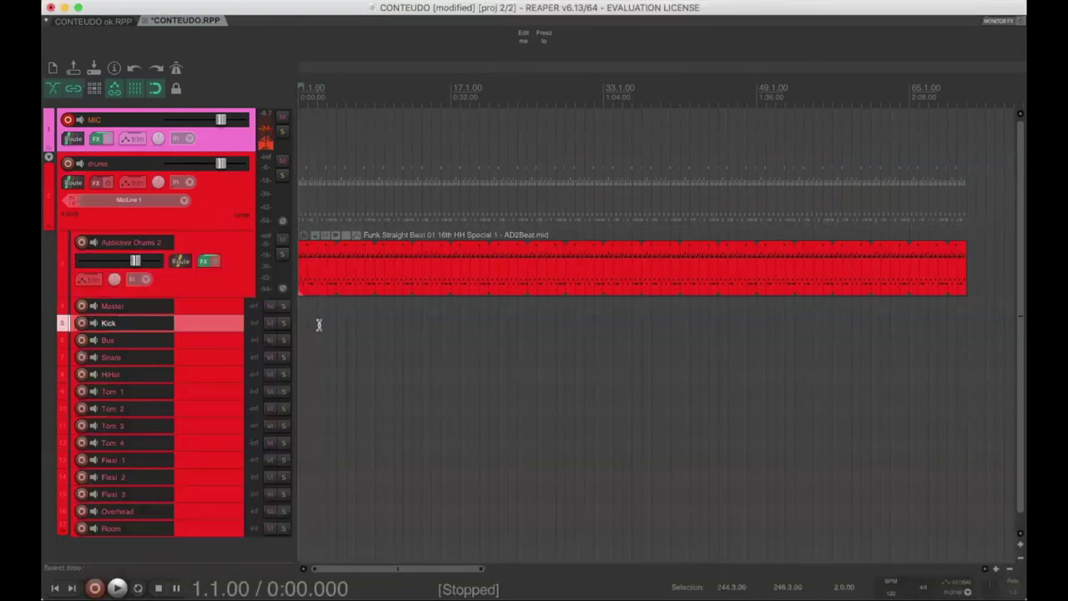
key("space")
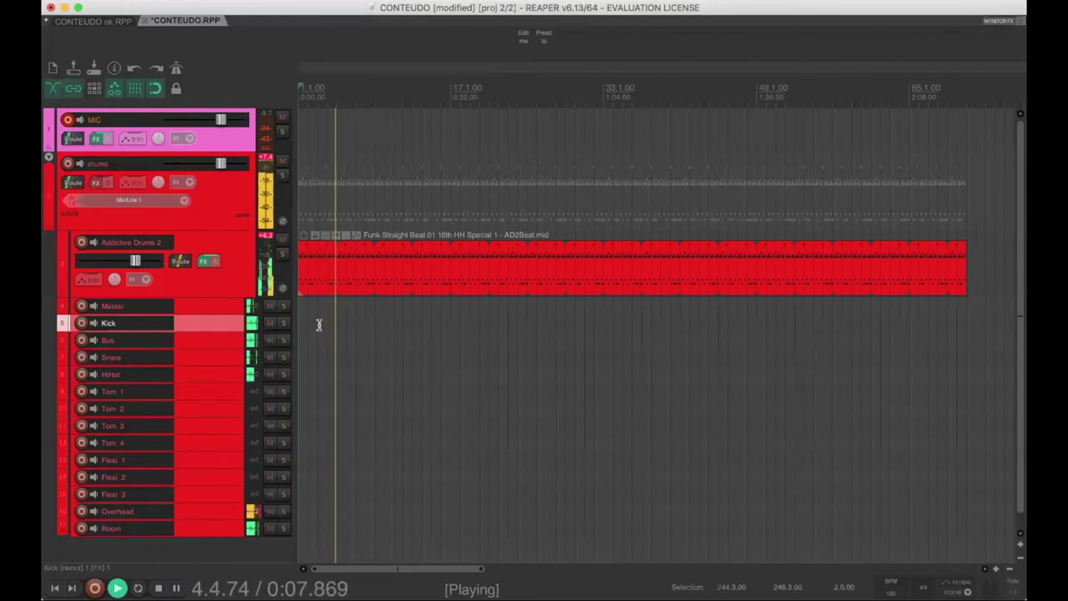
key("space")
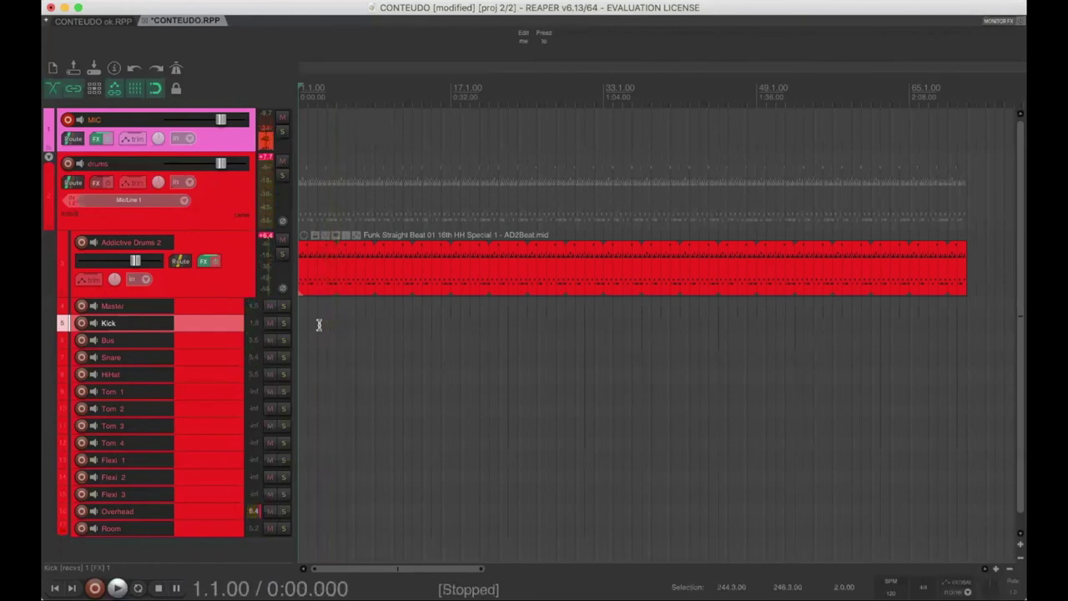
key("super+s")
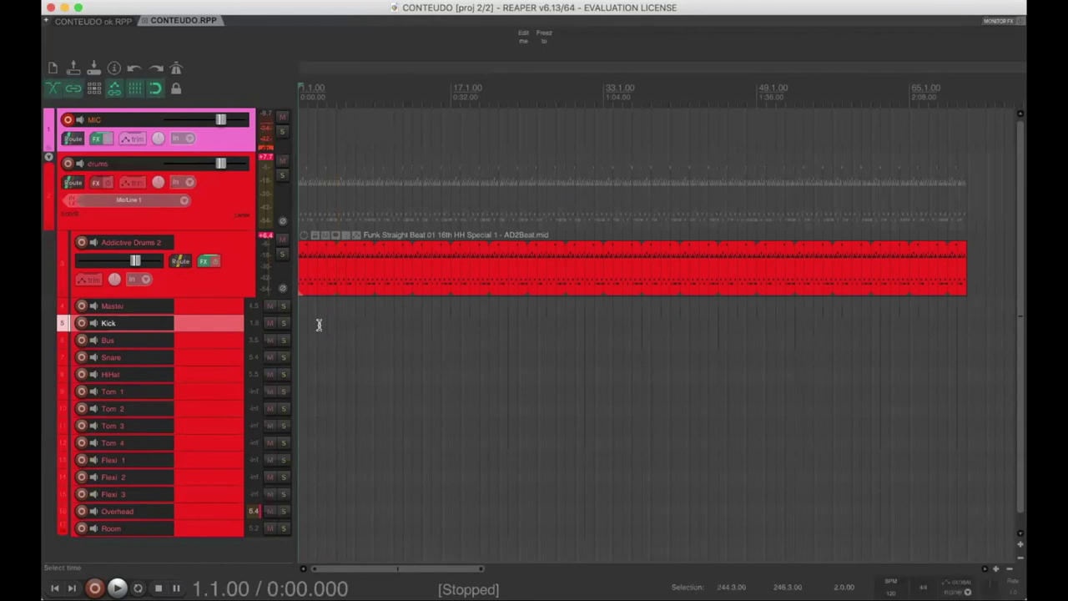